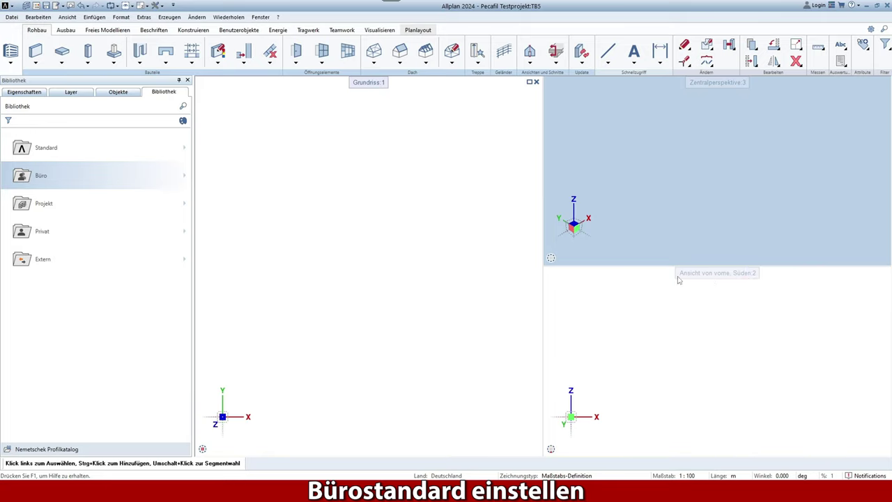
- Open the SUPPARTS folder in the Büro library and select the PECAFIL SmartPart
{"action": "left_click", "coordinate": [97, 180]}
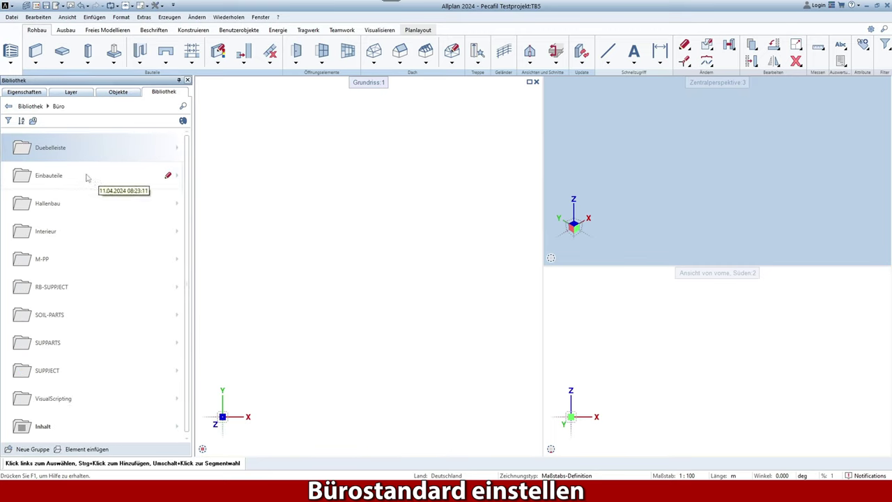
{"action": "left_click", "coordinate": [61, 348]}
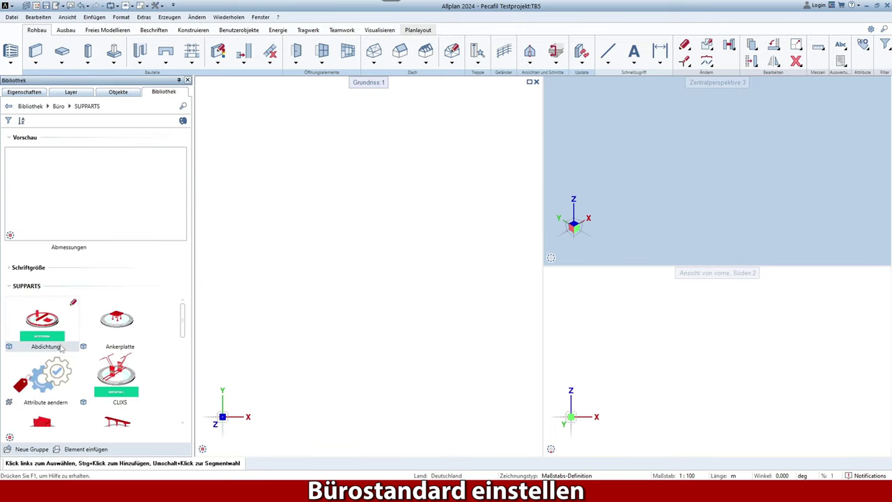
{"action": "left_click_drag", "start_coordinate": [183, 318], "coordinate": [182, 357]}
{"action": "left_click", "coordinate": [46, 412]}
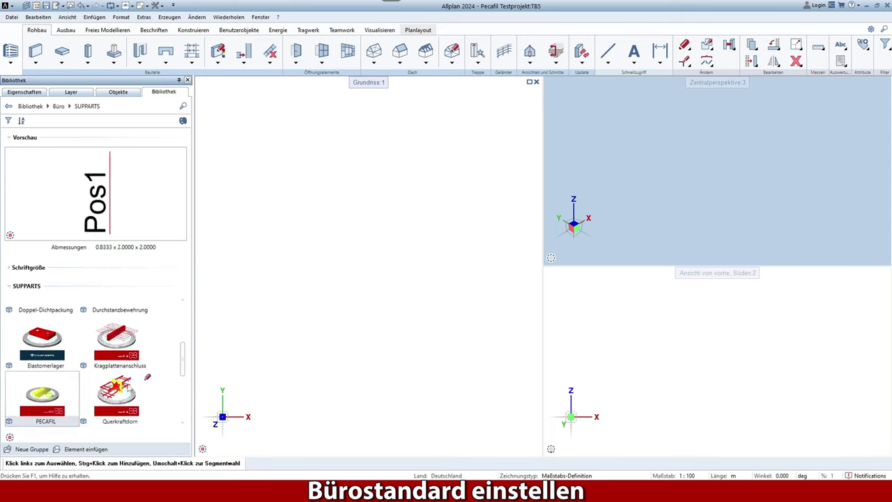
{"action": "scroll", "coordinate": [183, 368], "scroll_direction": "down", "scroll_amount": 1}
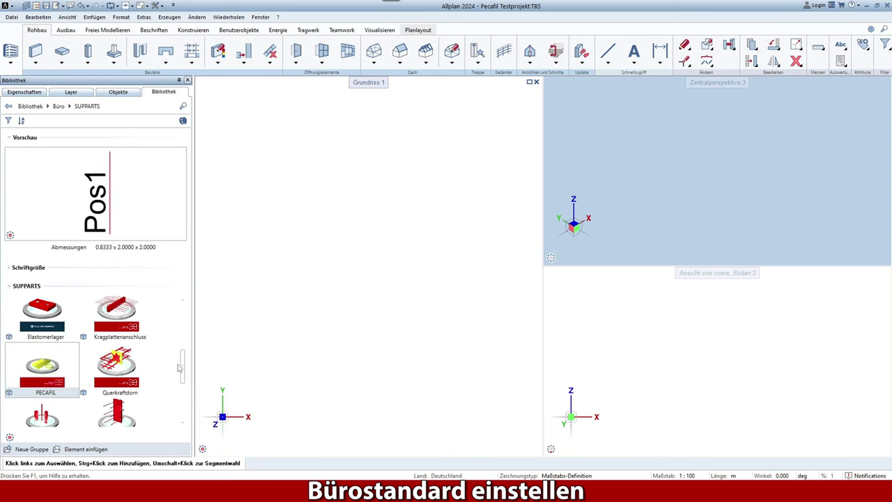
- Try the text-only display for the SUPPARTS entries and switch them to medium symbols (Mittlere Symbole)
{"action": "right_click", "coordinate": [167, 314]}
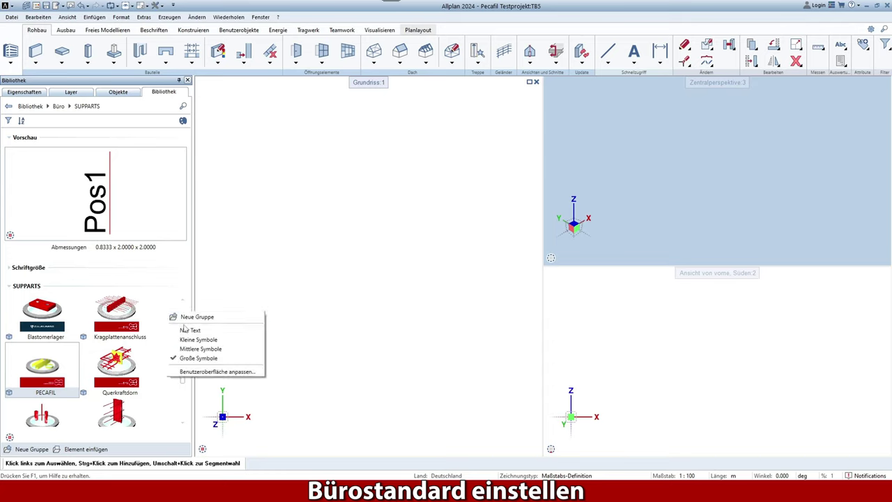
{"action": "left_click", "coordinate": [185, 331]}
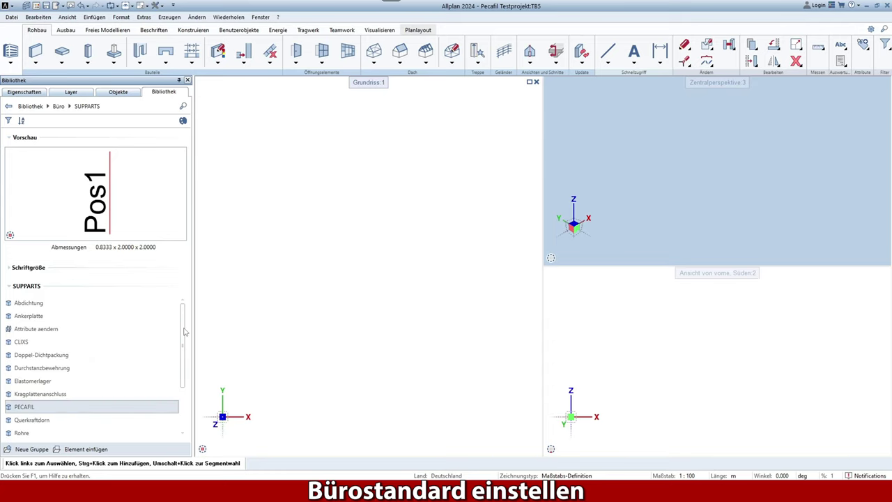
{"action": "right_click", "coordinate": [174, 297]}
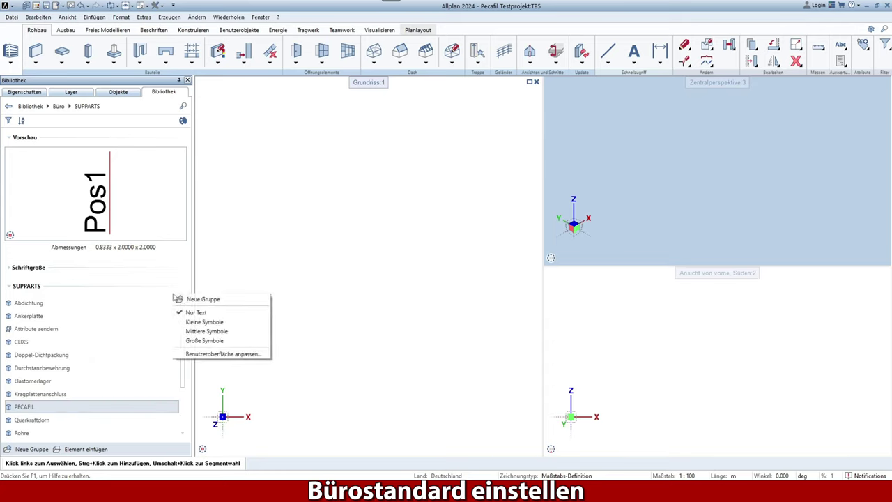
{"action": "left_click", "coordinate": [206, 331]}
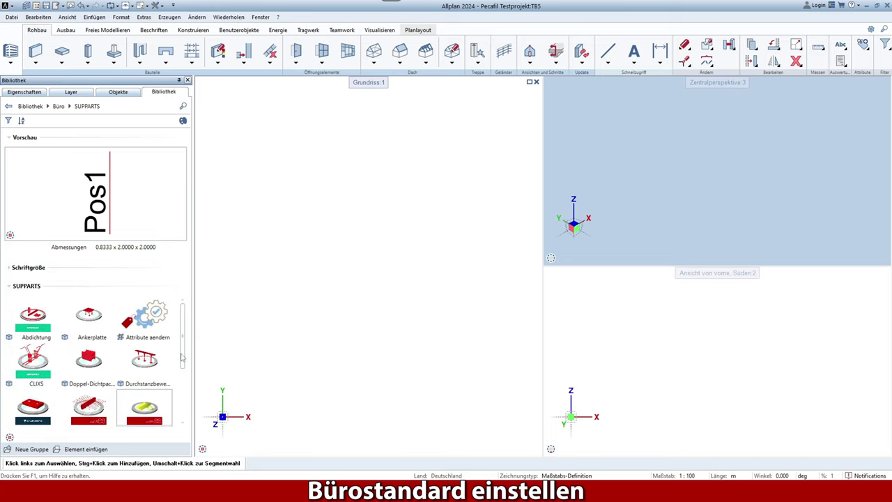
{"action": "scroll", "coordinate": [149, 390], "scroll_direction": "down", "scroll_amount": 1}
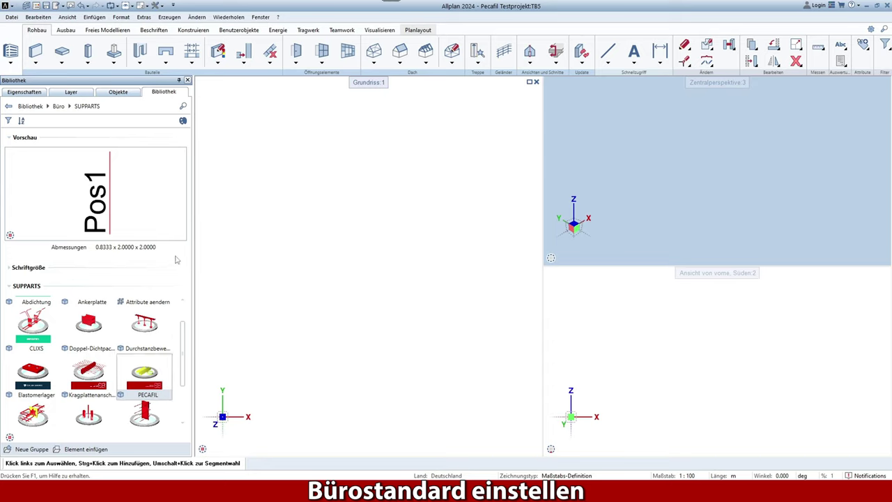
- Start the PECAFIL SmartPart with its label text size set to 2.3 mm and place it in the floor plan
{"action": "mouse_move", "coordinate": [123, 385]}
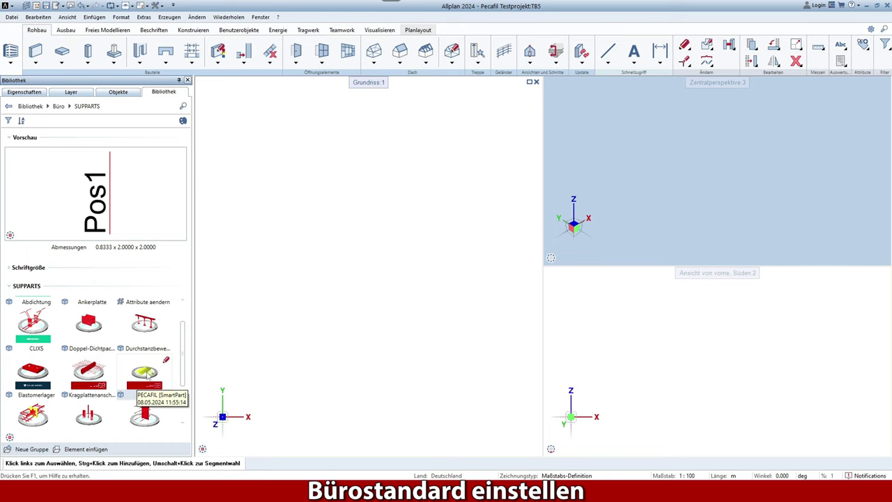
{"action": "double_click", "coordinate": [147, 374]}
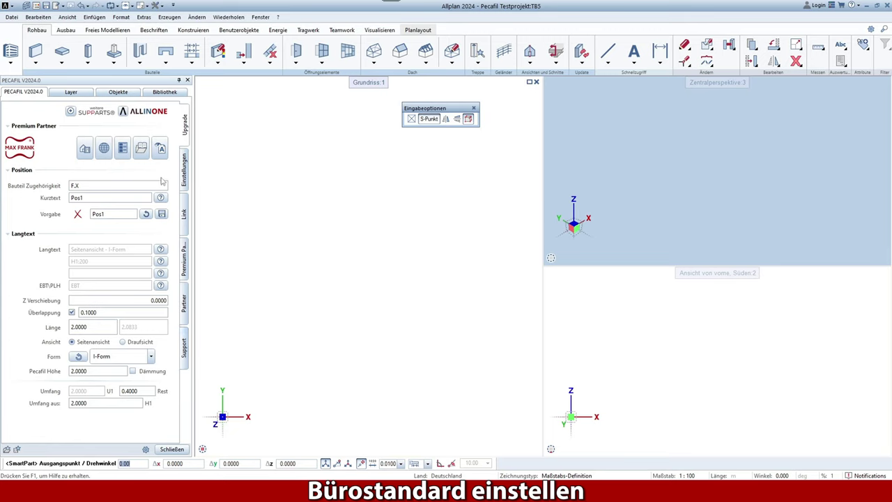
{"action": "left_click", "coordinate": [184, 168]}
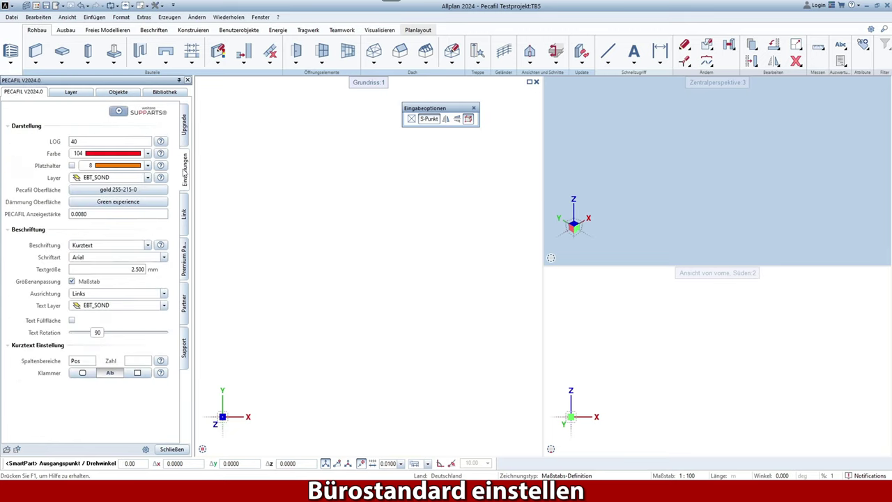
{"action": "left_click", "coordinate": [121, 267]}
{"action": "type", "text": "2.3"}
{"action": "key", "text": "Return"}
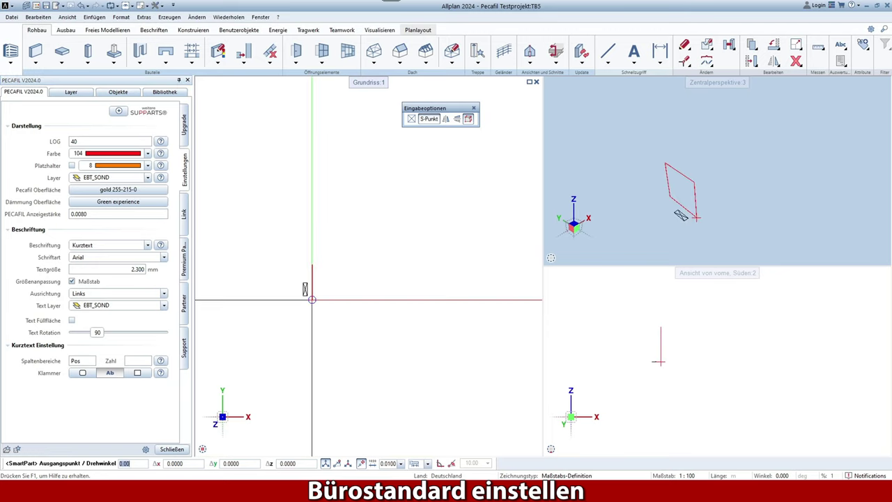
{"action": "left_click", "coordinate": [304, 291]}
{"action": "left_click", "coordinate": [172, 449]}
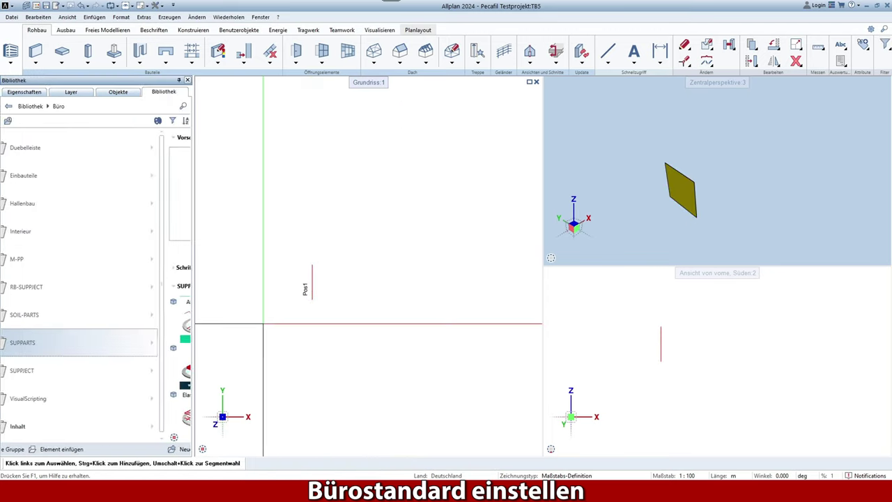
- Reopen the PECAFIL SmartPart from SUPPARTS and check the label text size stored in its settings
{"action": "left_click", "coordinate": [58, 342]}
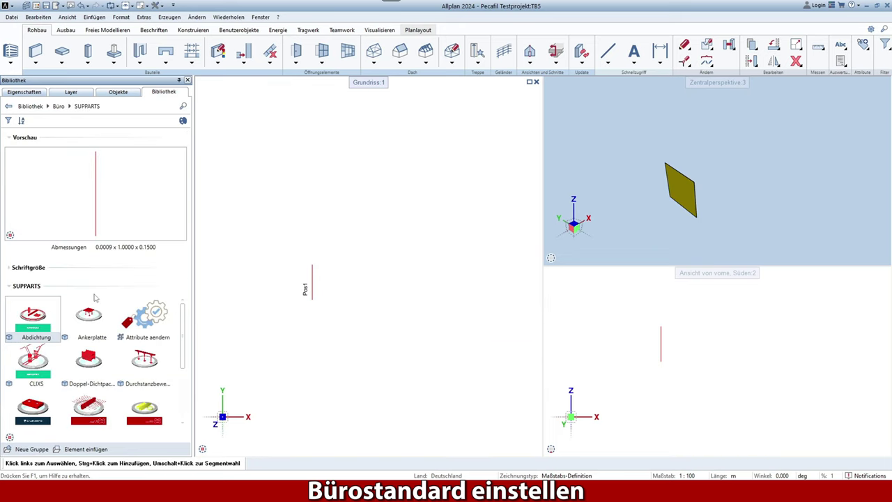
{"action": "scroll", "coordinate": [144, 412], "scroll_direction": "down", "scroll_amount": 1}
{"action": "left_click", "coordinate": [144, 413]}
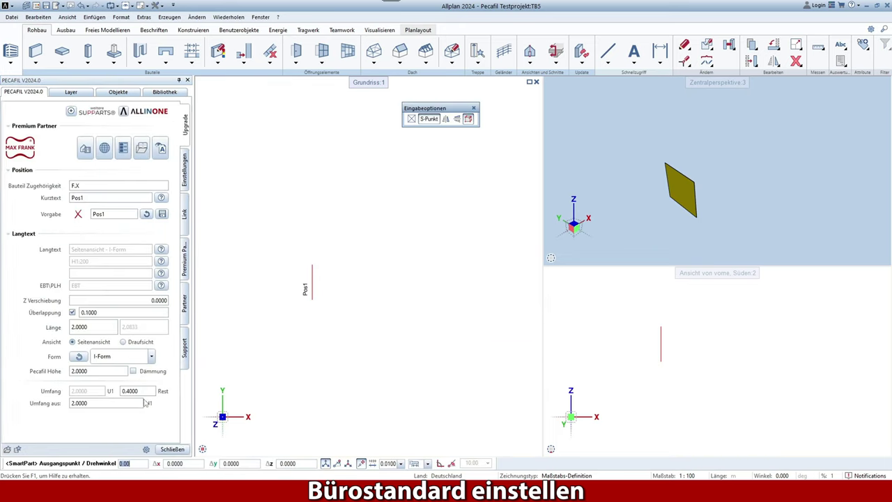
{"action": "left_click", "coordinate": [185, 179]}
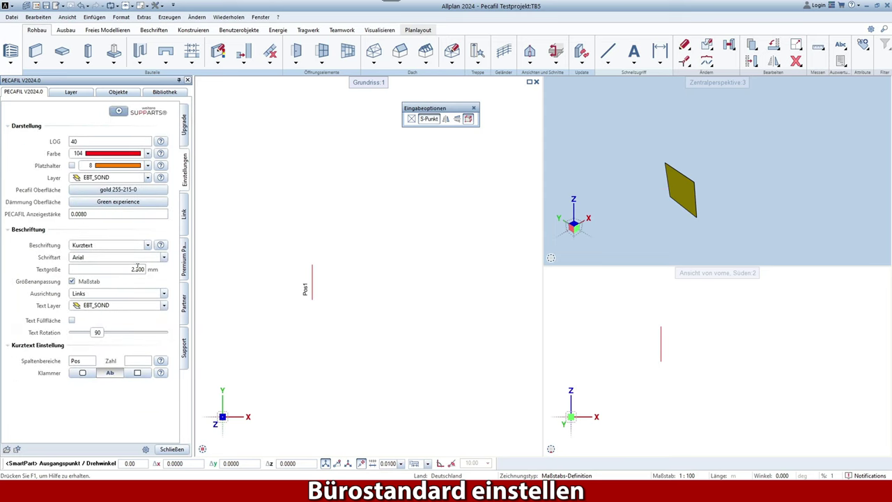
{"action": "key", "text": "Escape"}
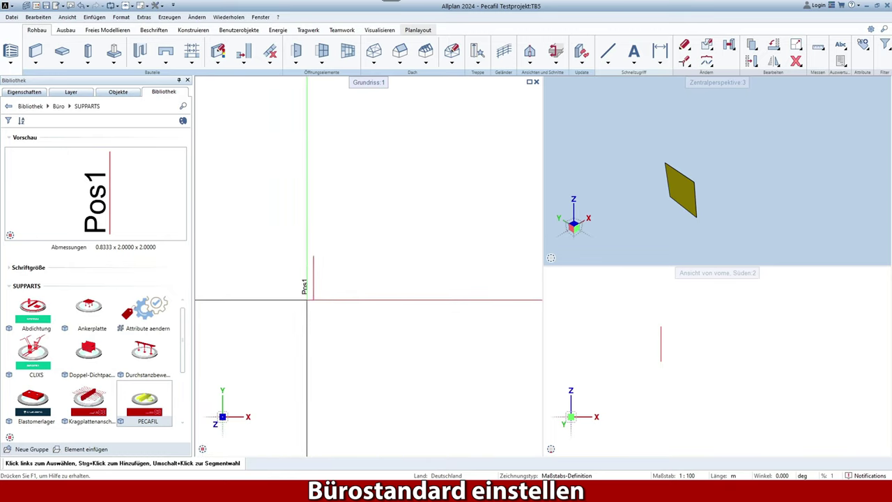
- Set the label text size of the placed PECAFIL part to 3 mm
{"action": "double_click", "coordinate": [304, 275]}
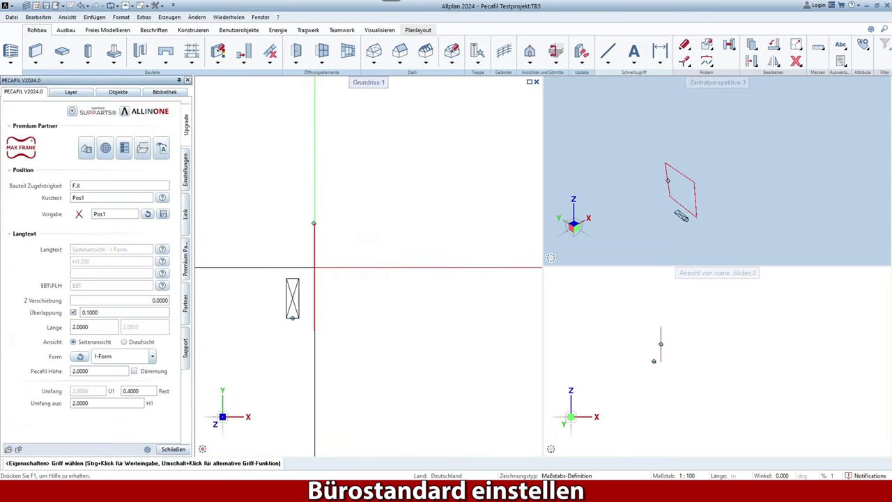
{"action": "left_click", "coordinate": [185, 167]}
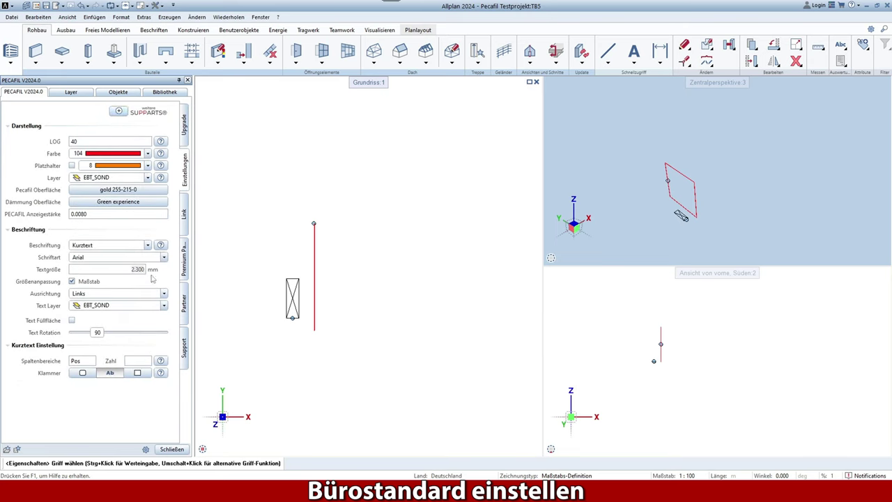
{"action": "type", "text": "3"}
{"action": "key", "text": "Return"}
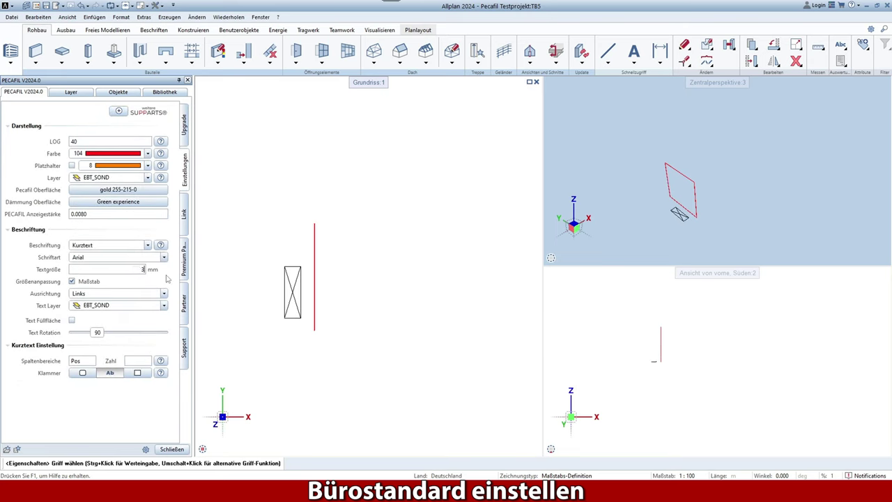
{"action": "left_click", "coordinate": [172, 449]}
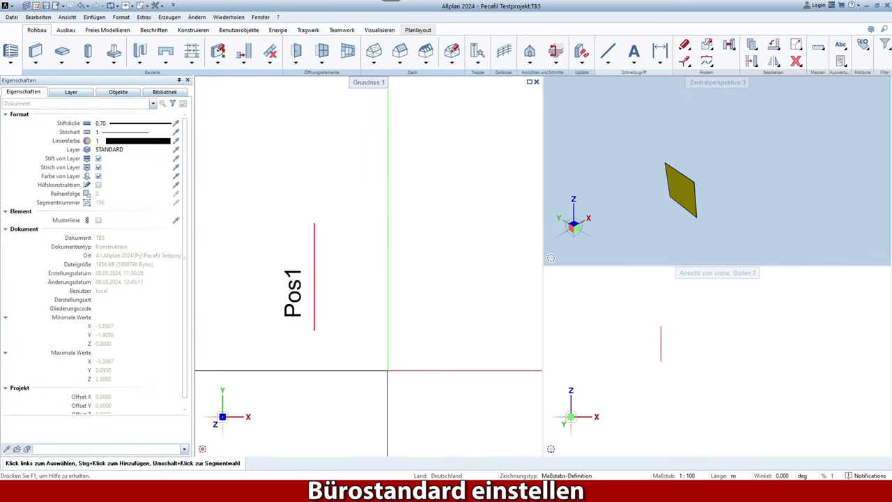
- Check whether the library PECAFIL's default text size was affected by editing the placed part
{"action": "left_click", "coordinate": [165, 93]}
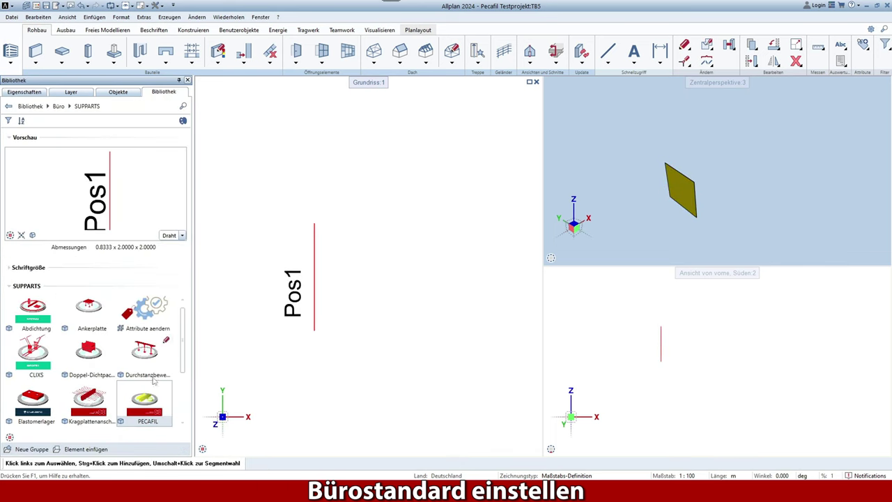
{"action": "double_click", "coordinate": [152, 399]}
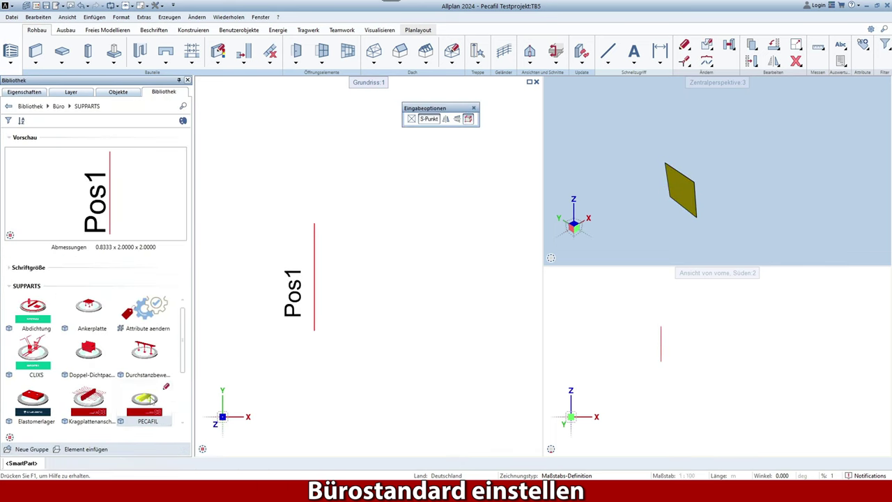
{"action": "left_click", "coordinate": [186, 196]}
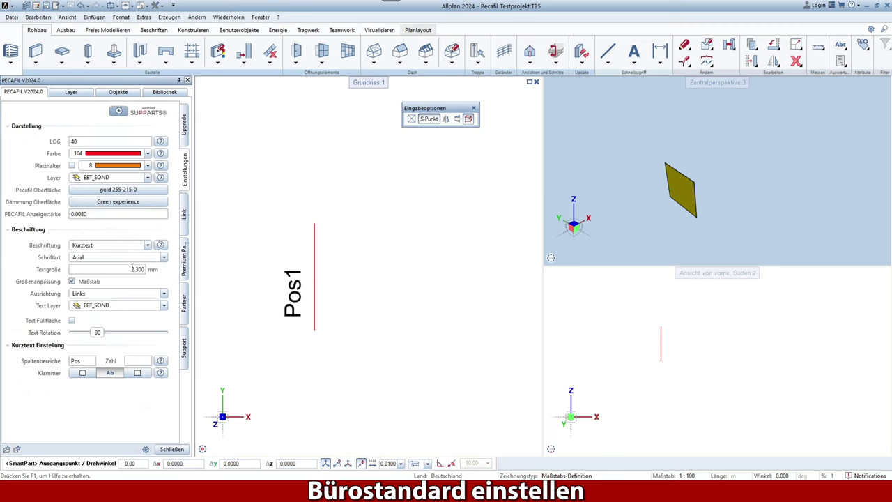
{"action": "key", "text": "Escape"}
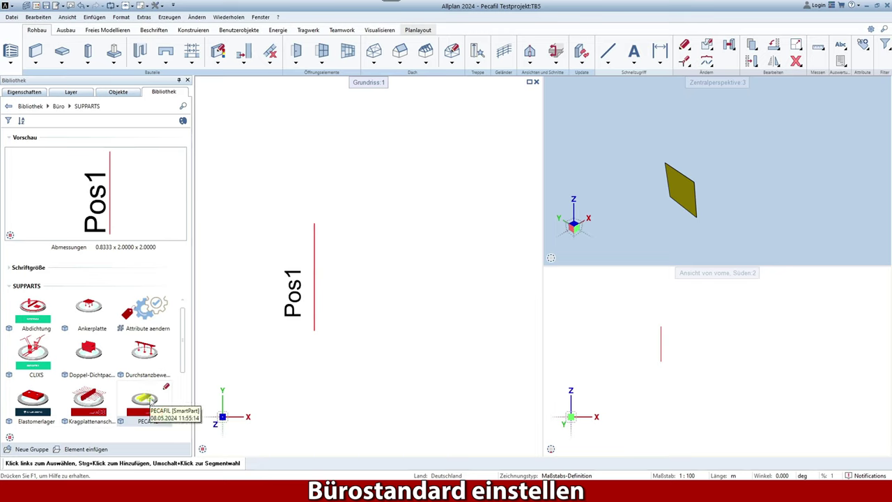
- Start a new PECAFIL SmartPart and review the help notes for LOG and Layer in its display settings
{"action": "double_click", "coordinate": [146, 400]}
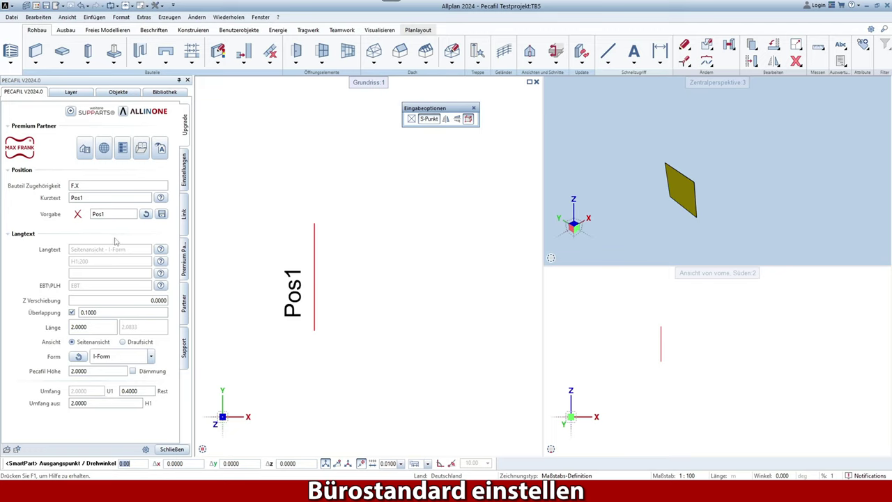
{"action": "left_click", "coordinate": [187, 174]}
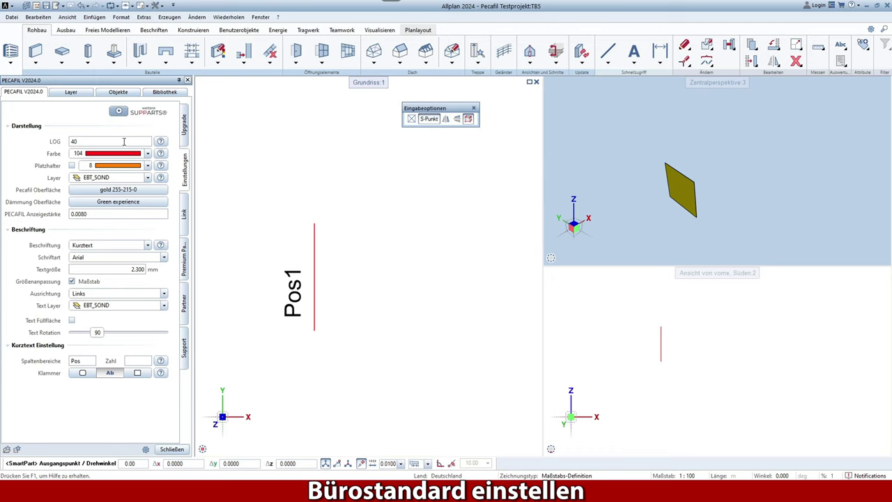
{"action": "mouse_move", "coordinate": [161, 143]}
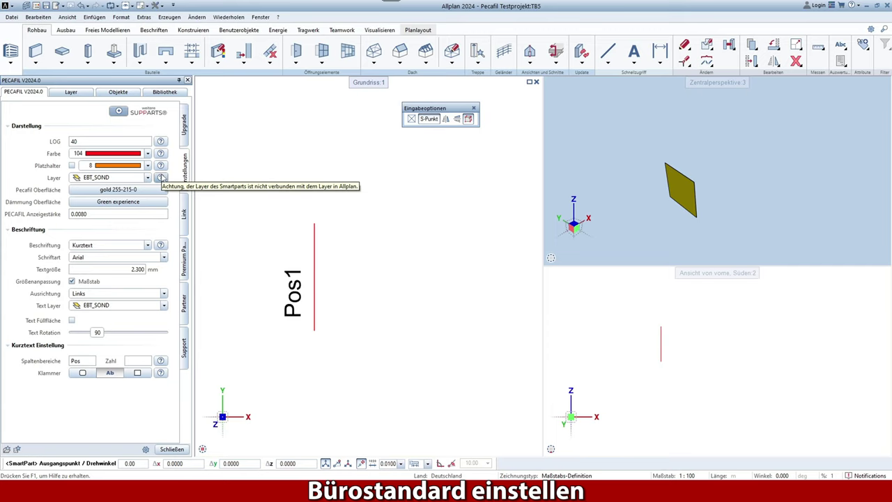
- Set the new PECAFIL part's view to Draufsicht and its form to O-Form innen
{"action": "left_click", "coordinate": [184, 136]}
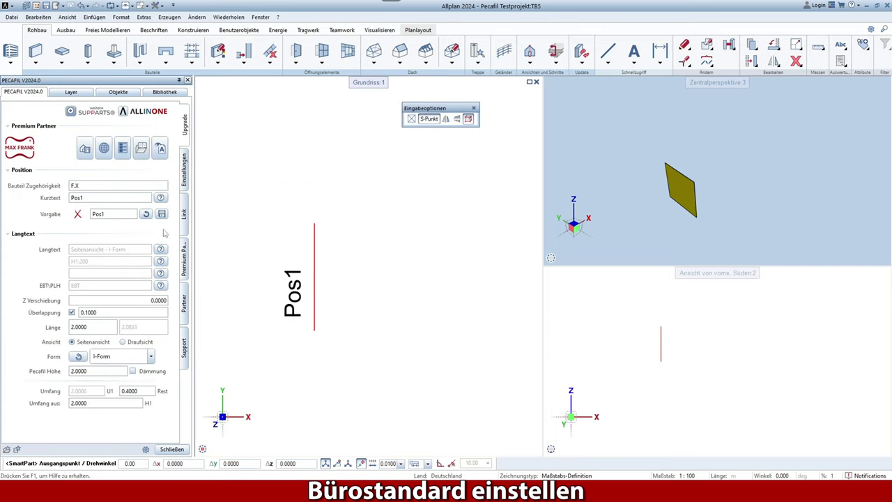
{"action": "left_click", "coordinate": [123, 342]}
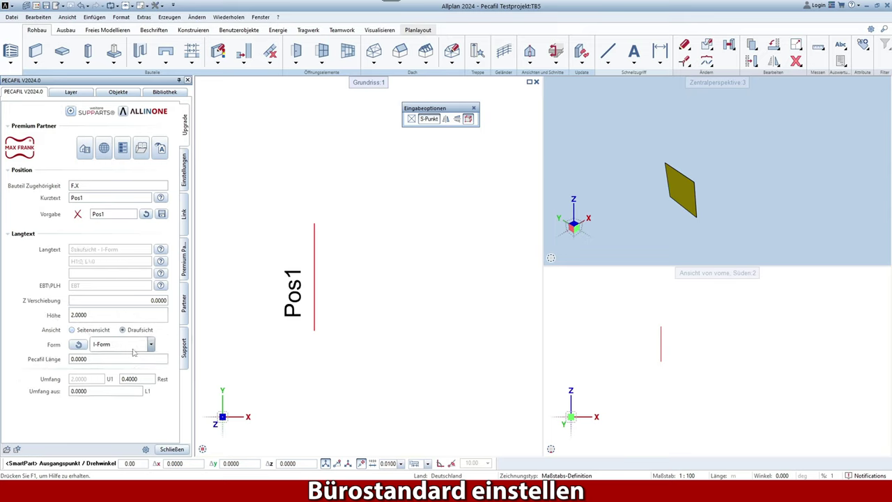
{"action": "left_click", "coordinate": [116, 344]}
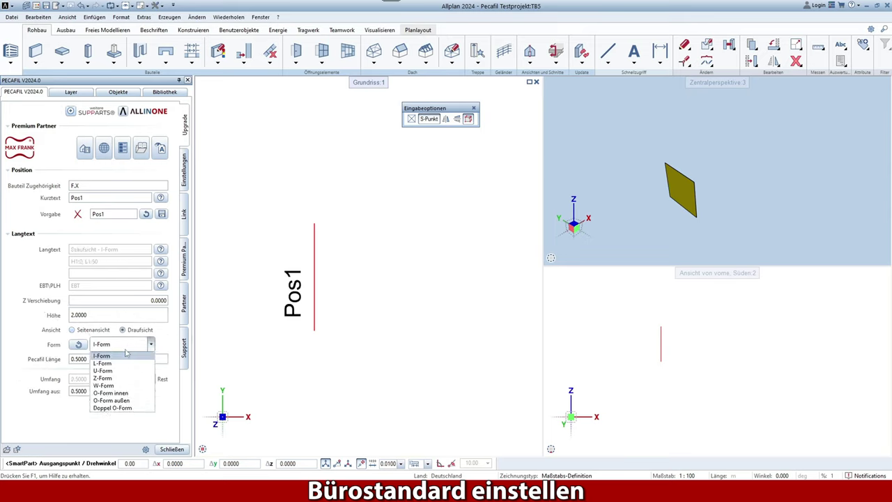
{"action": "left_click", "coordinate": [111, 393]}
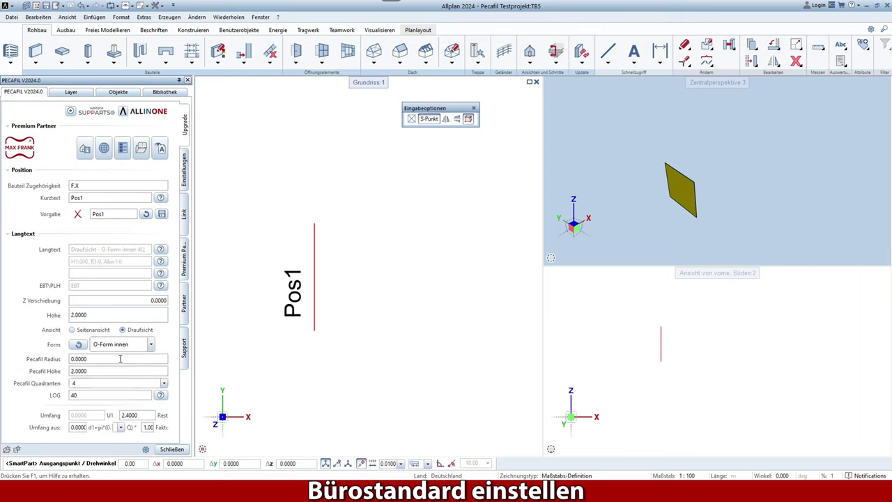
- Set the Pecafil radius to 1 m and place the round part beside the existing straight one in the floor plan
{"action": "left_click", "coordinate": [96, 359]}
{"action": "type", "text": "1"}
{"action": "key", "text": "Return"}
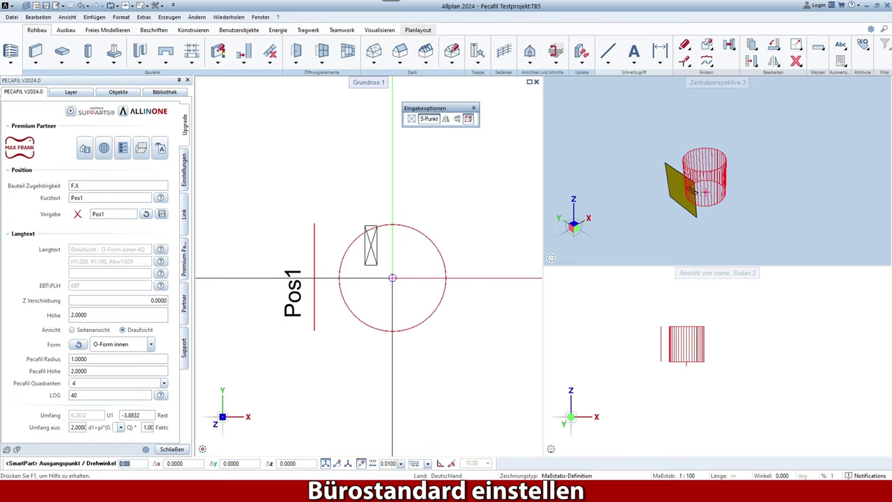
{"action": "left_click", "coordinate": [392, 278]}
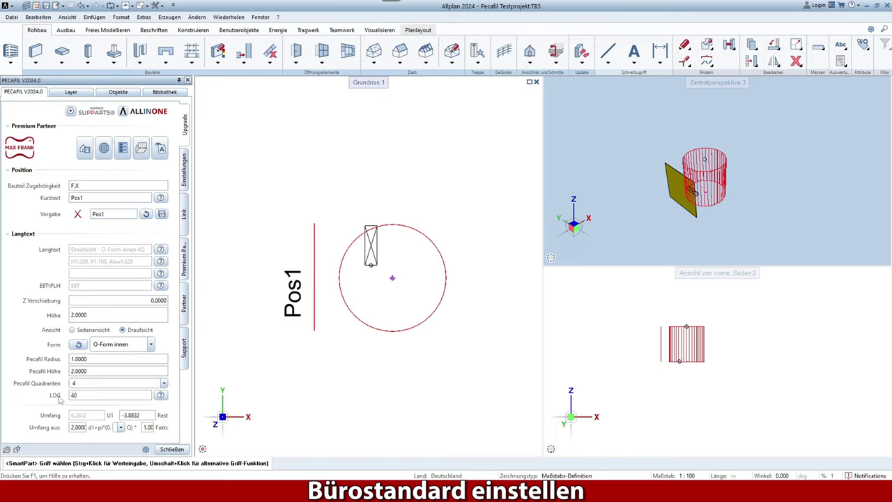
- Try LOG values 4, 16 and 24 on the round part, then restore LOG to 40
{"action": "key", "text": "Return"}
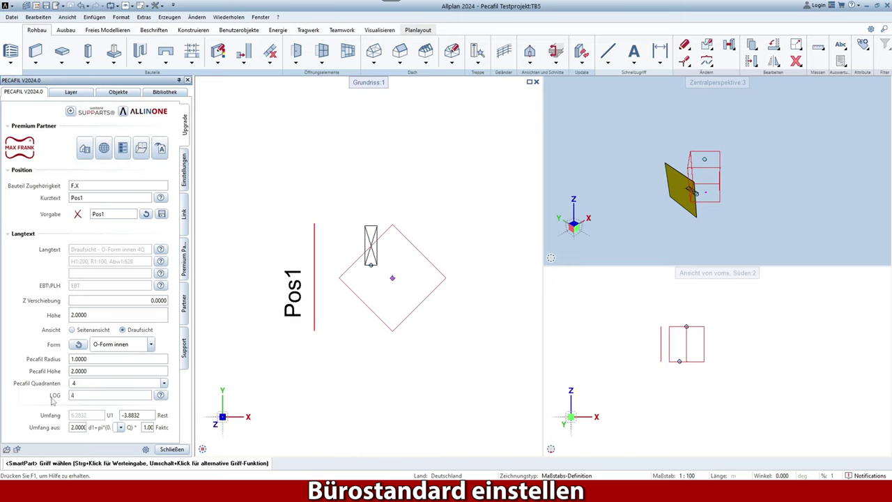
{"action": "type", "text": "16"}
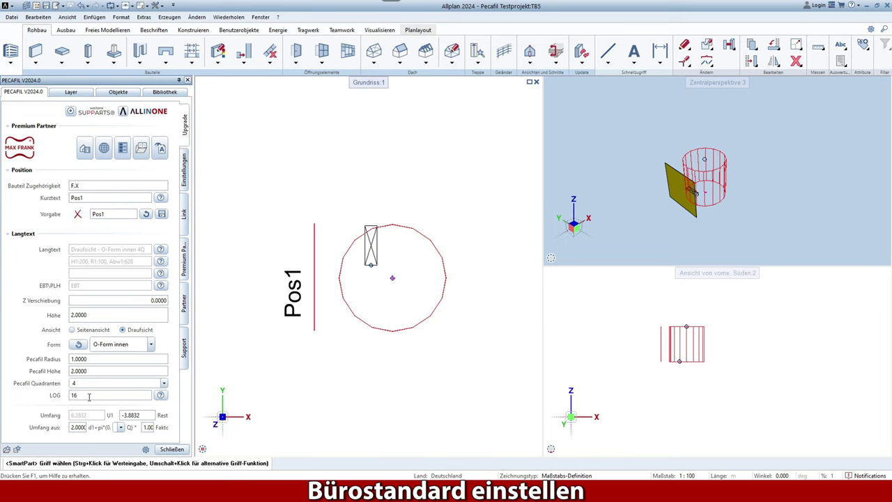
{"action": "type", "text": "24"}
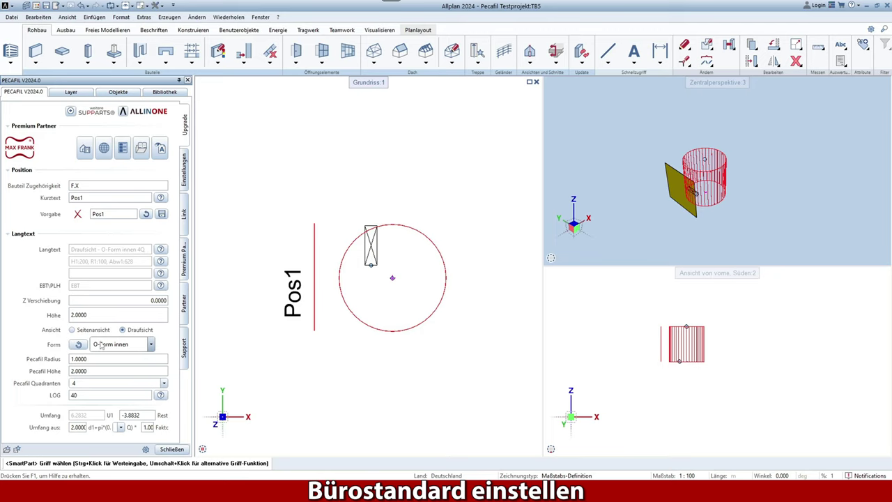
- Change the PECAFIL part's form to I-Form and its view to Seitenansicht
{"action": "left_click", "coordinate": [78, 344]}
{"action": "left_click", "coordinate": [105, 350]}
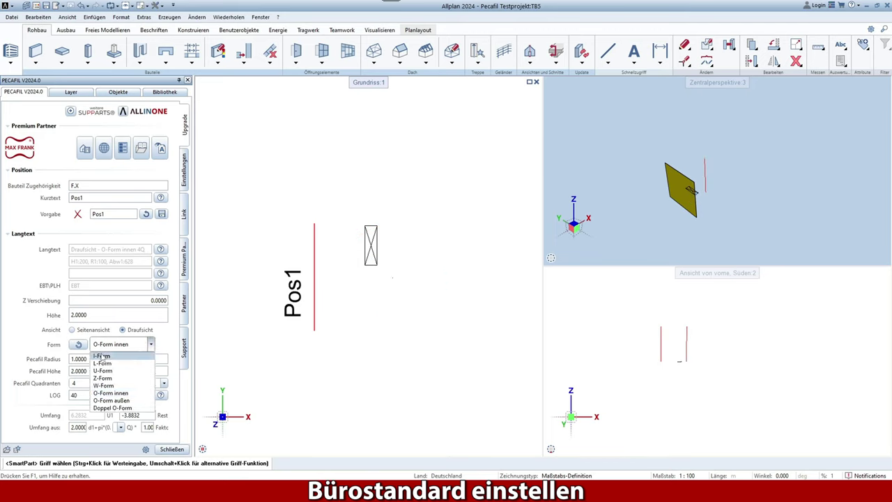
{"action": "left_click", "coordinate": [72, 330]}
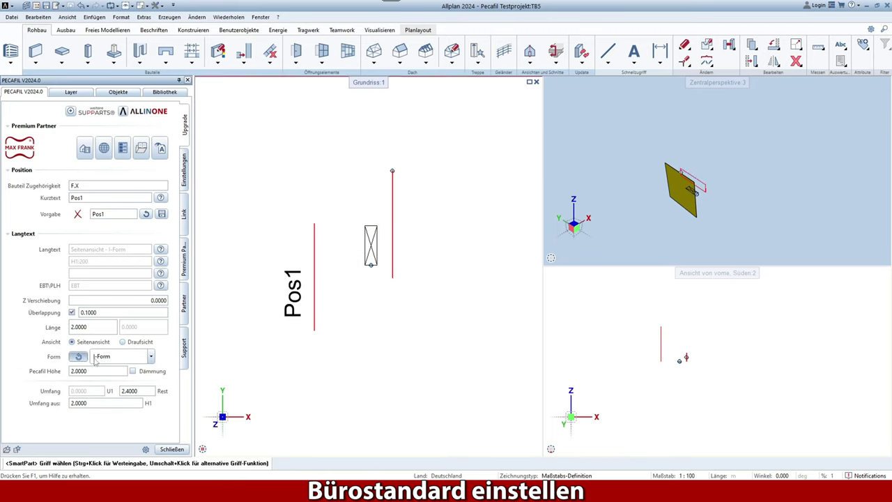
- Try colours 118, 133 and 2 as the Farbe of the straight PECAFIL part in its display settings
{"action": "left_click", "coordinate": [185, 178]}
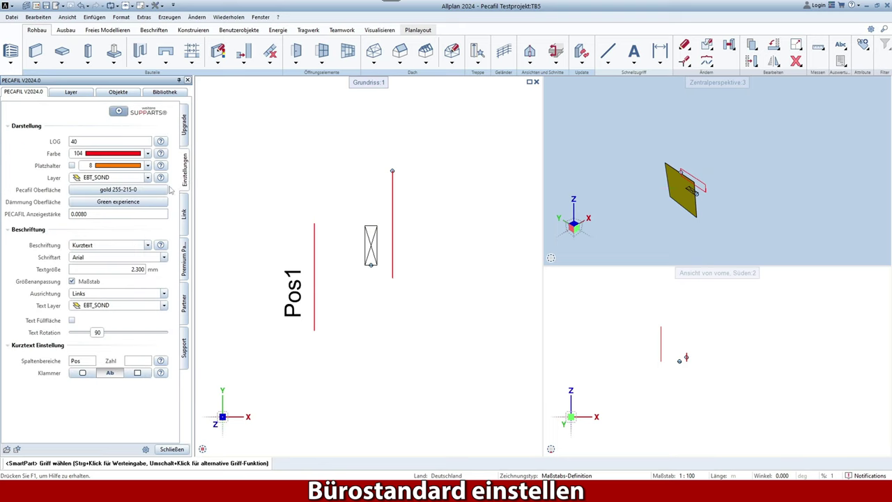
{"action": "left_click", "coordinate": [148, 154]}
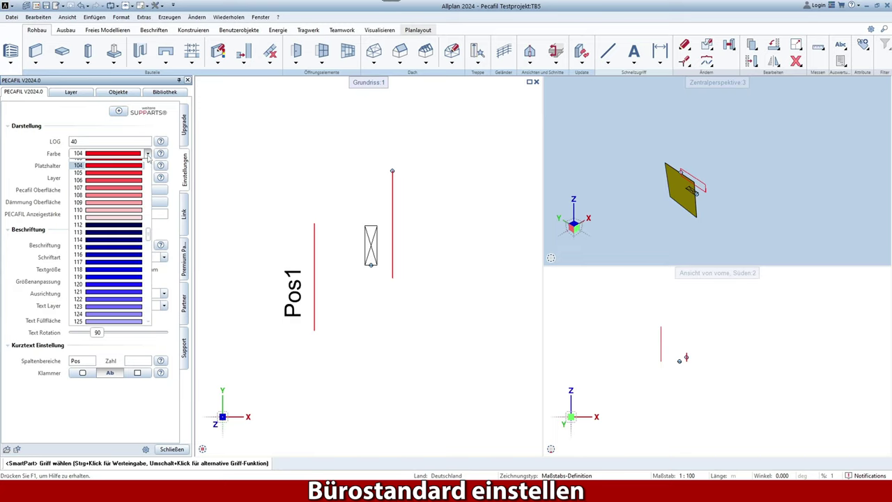
{"action": "left_click", "coordinate": [116, 270]}
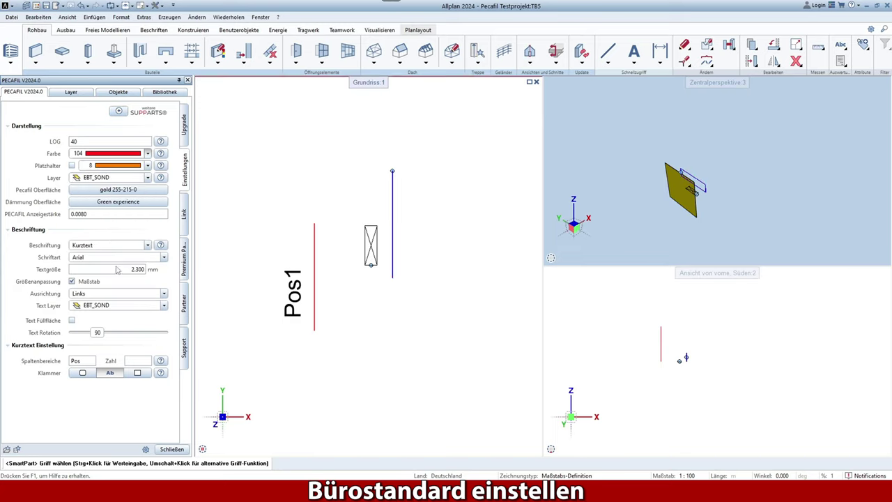
{"action": "left_click", "coordinate": [148, 153]}
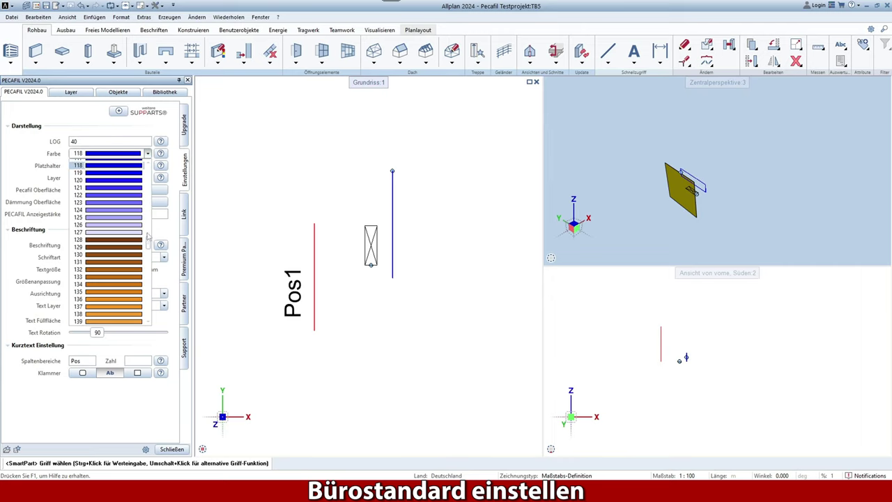
{"action": "left_click", "coordinate": [105, 280]}
{"action": "left_click", "coordinate": [147, 154]}
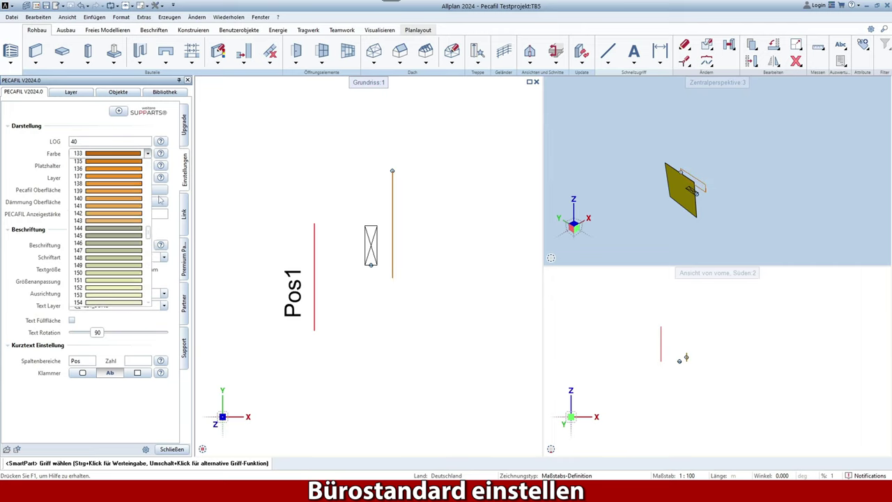
{"action": "scroll", "coordinate": [148, 165], "scroll_direction": "up", "scroll_amount": 20}
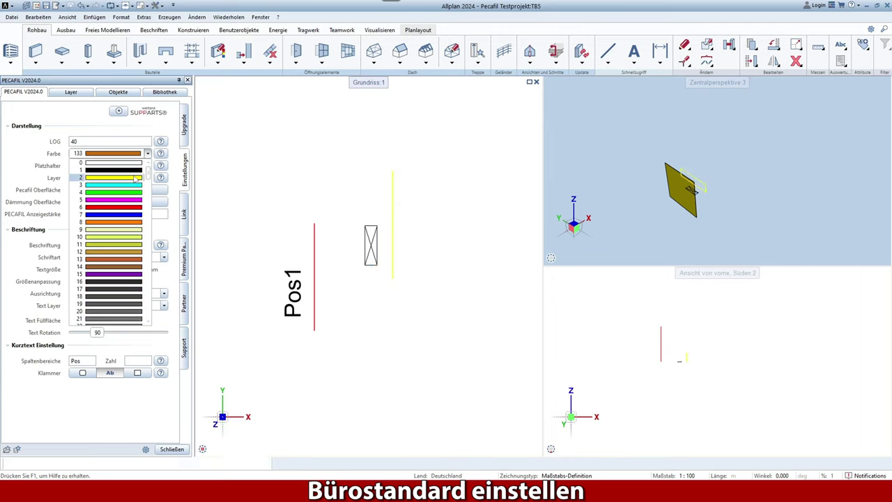
{"action": "left_click", "coordinate": [111, 177]}
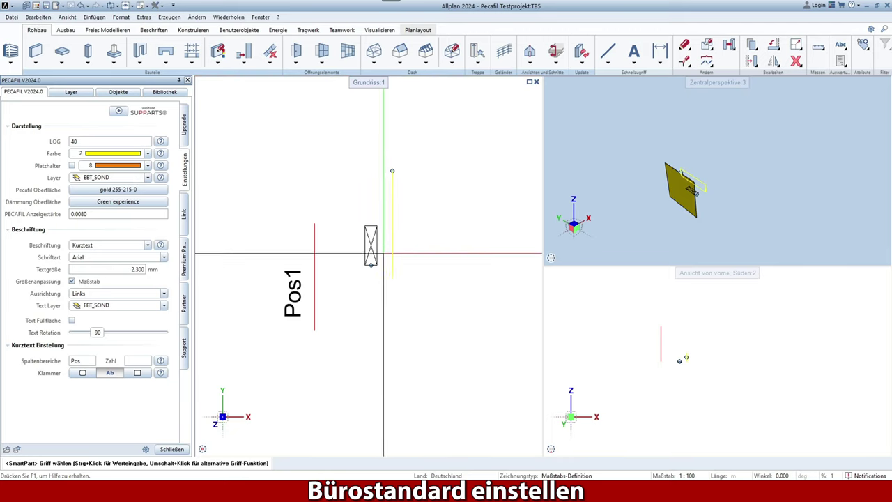
- Set the part's Farbe back to 104
{"action": "left_click", "coordinate": [147, 154]}
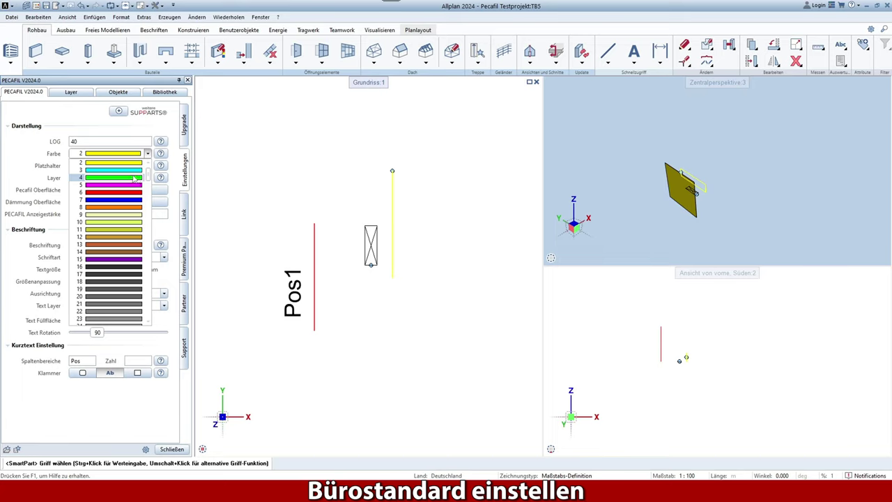
{"action": "scroll", "coordinate": [134, 179], "scroll_direction": "down", "scroll_amount": 20}
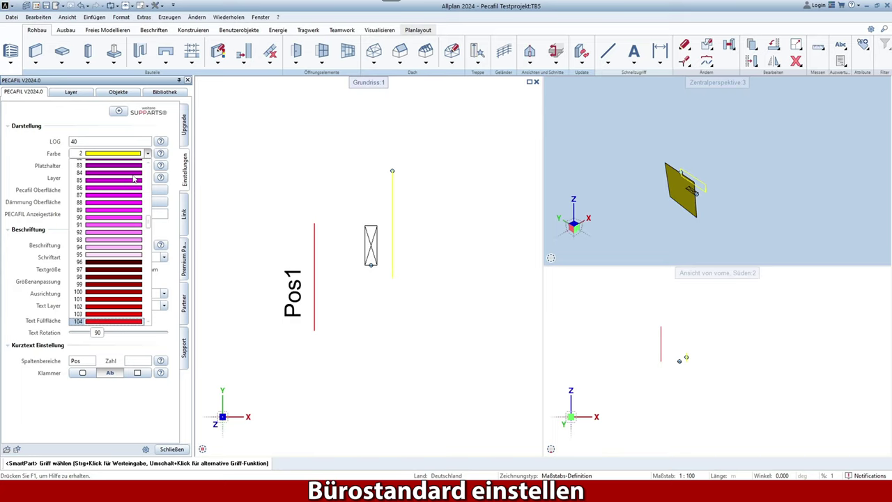
{"action": "key", "text": "Return"}
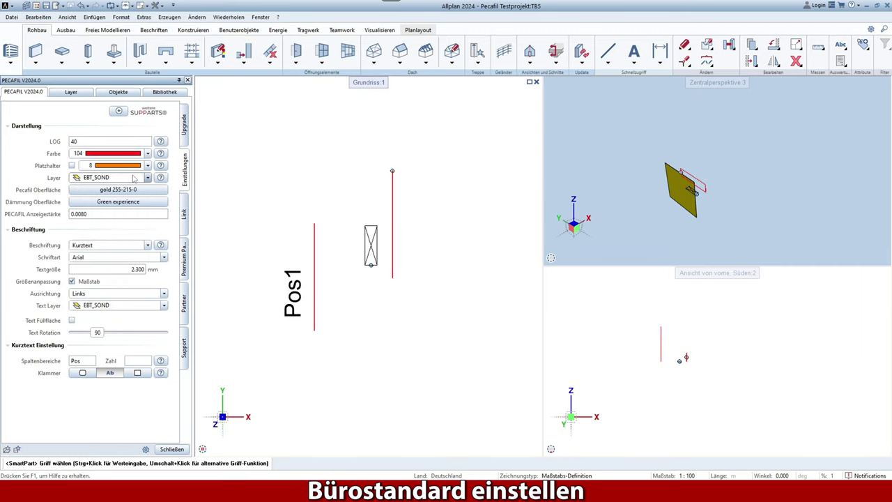
- Try the Platzhalter display on the part, turn it off again, and inspect the available placeholder colours
{"action": "left_click", "coordinate": [72, 165]}
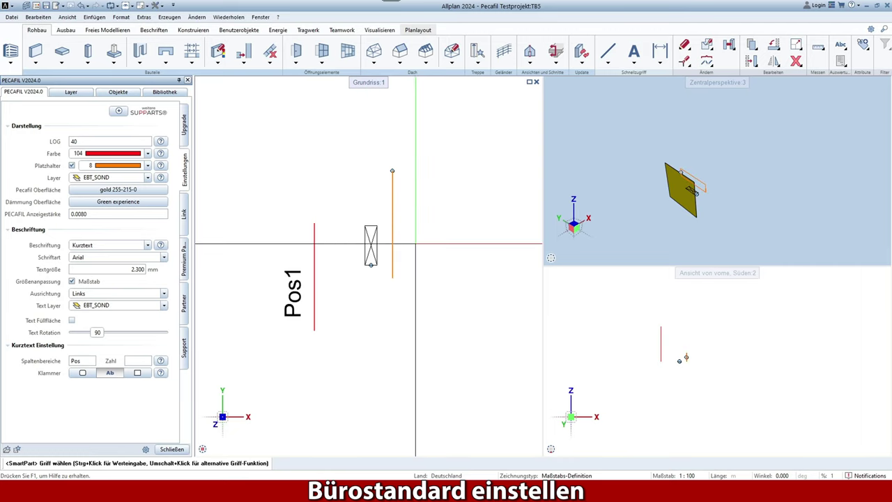
{"action": "scroll", "coordinate": [394, 190], "scroll_direction": "up", "scroll_amount": 5}
{"action": "scroll", "coordinate": [394, 191], "scroll_direction": "up", "scroll_amount": 2}
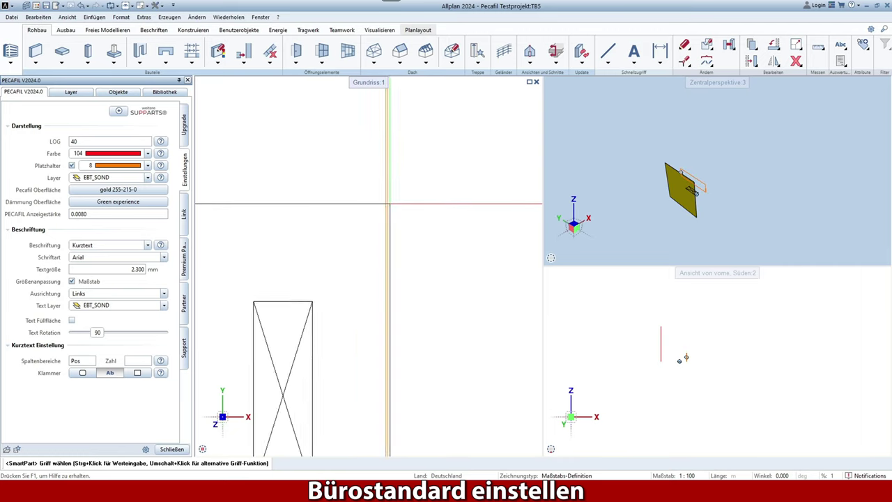
{"action": "scroll", "coordinate": [395, 191], "scroll_direction": "down", "scroll_amount": 2}
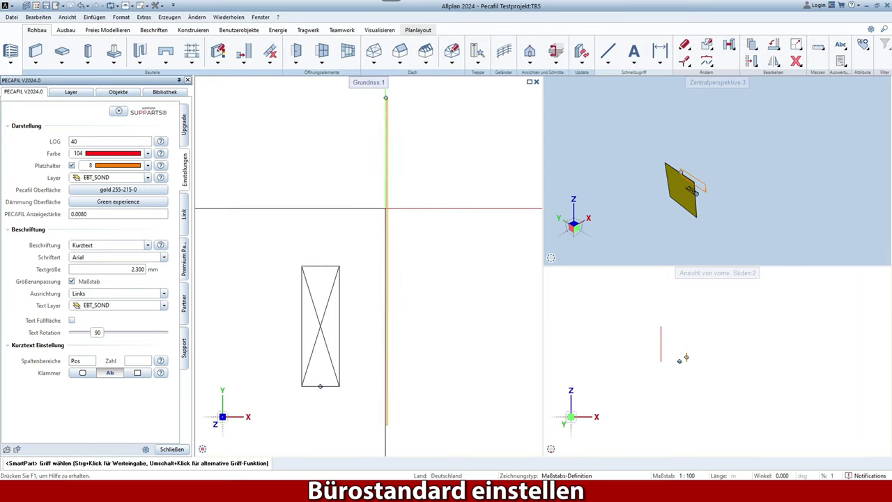
{"action": "left_click", "coordinate": [72, 166]}
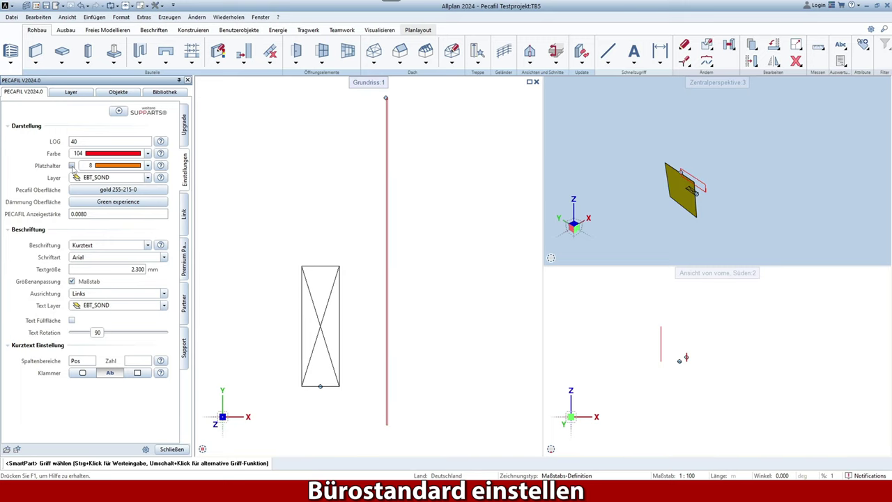
{"action": "left_click", "coordinate": [147, 165]}
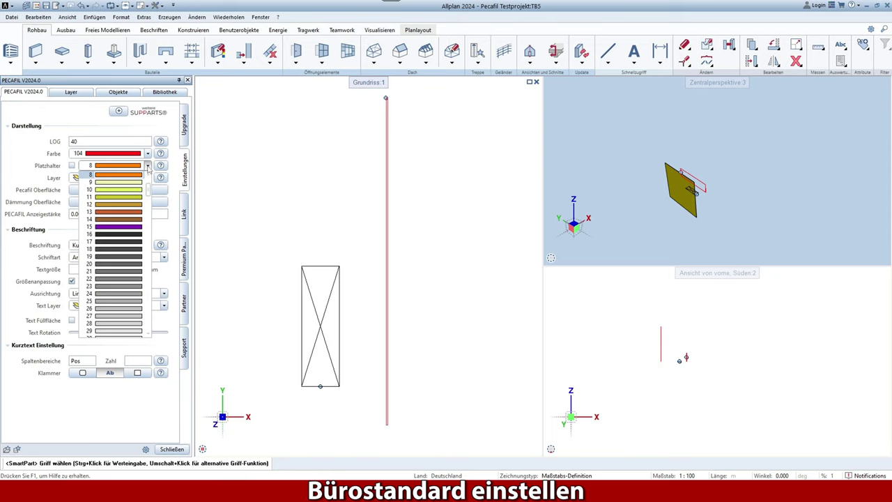
{"action": "left_click", "coordinate": [148, 168]}
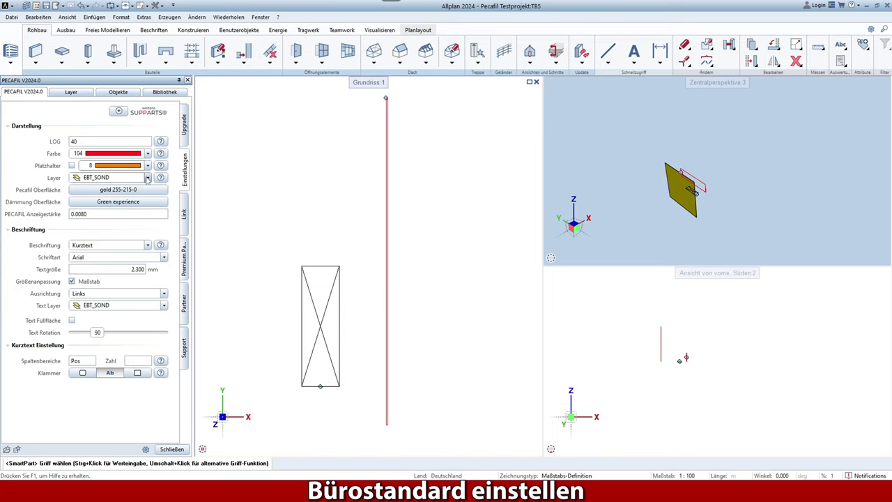
- Select EBT_SOND as the part's layer
{"action": "left_click", "coordinate": [148, 178]}
{"action": "scroll", "coordinate": [97, 265], "scroll_direction": "up", "scroll_amount": 5}
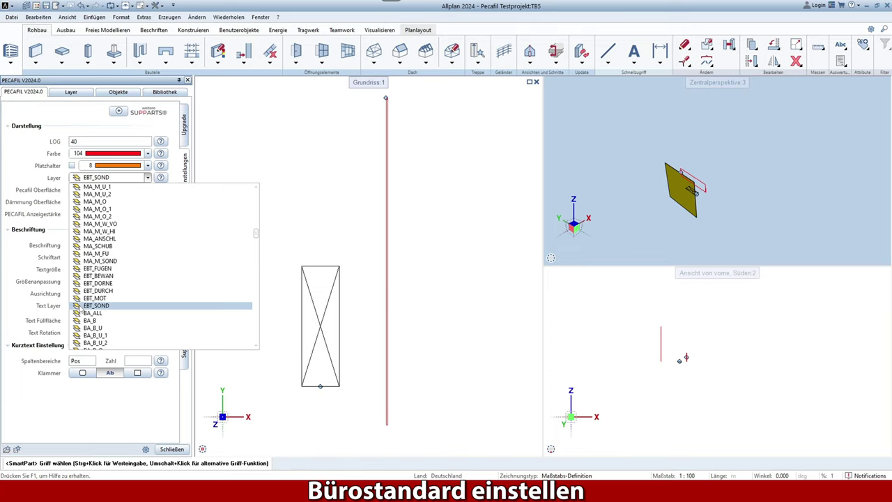
{"action": "left_click", "coordinate": [79, 307]}
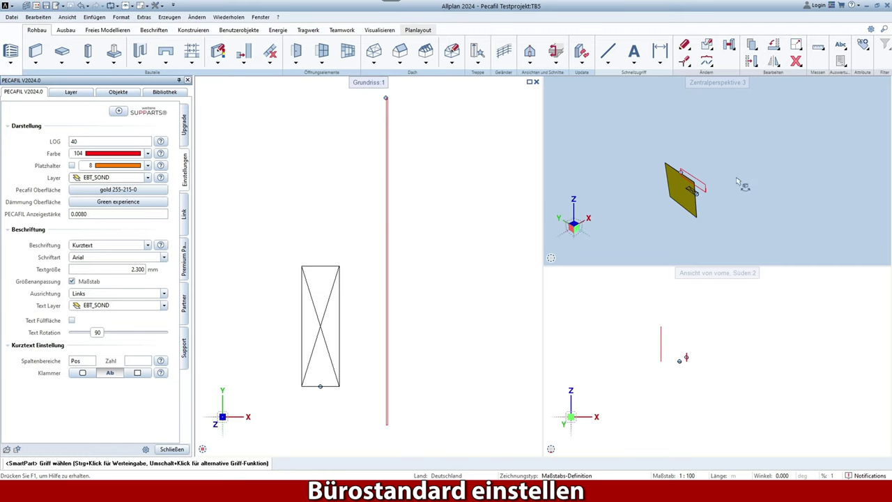
- Activate Dämmung for the I-Form part and finish the SmartPart without placing a copy
{"action": "middle_click_drag", "start_coordinate": [741, 197], "coordinate": [651, 169], "text": "shift"}
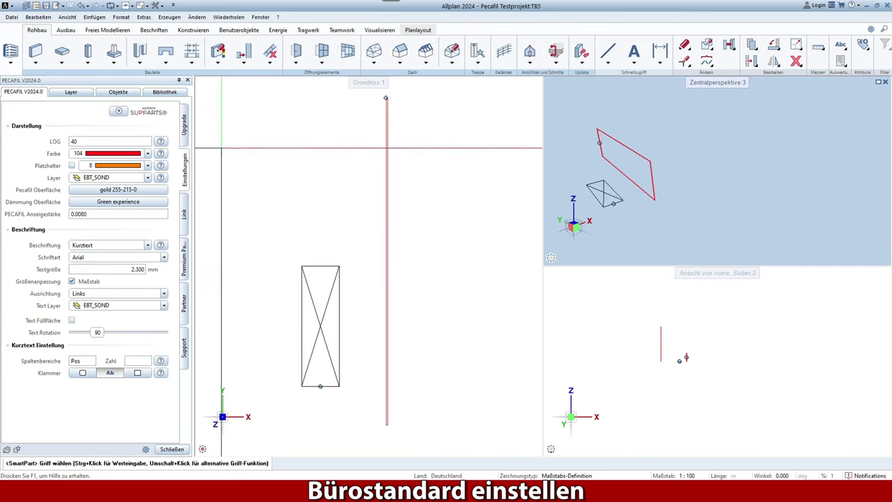
{"action": "left_click", "coordinate": [184, 127]}
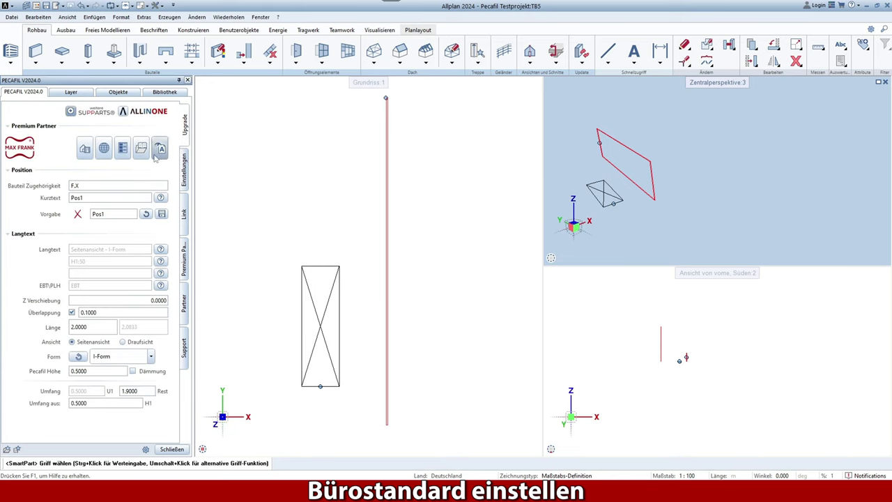
{"action": "left_click", "coordinate": [132, 371]}
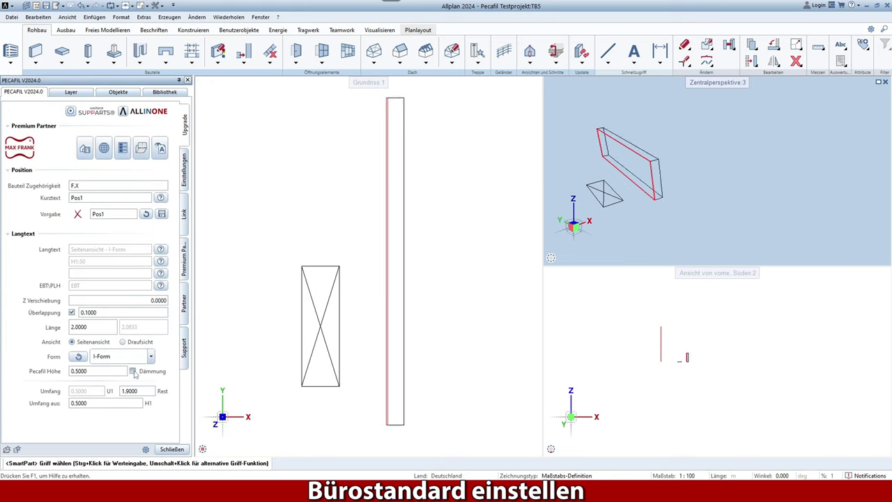
{"action": "left_click", "coordinate": [172, 449]}
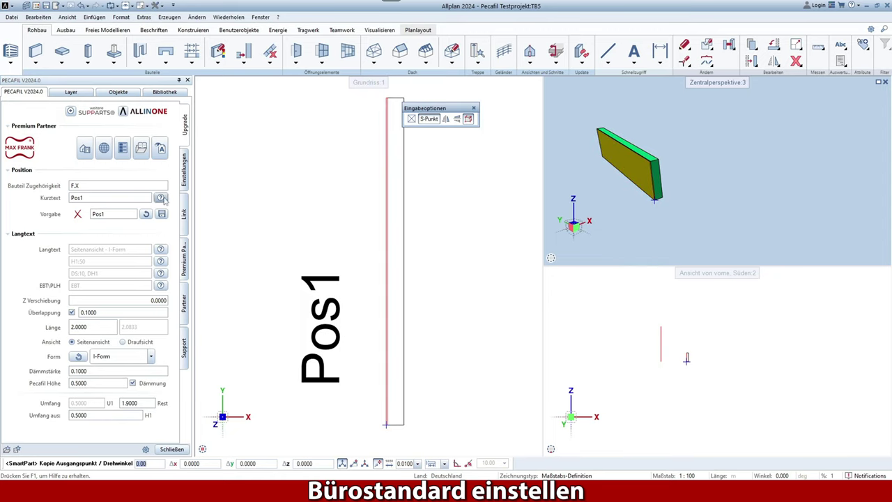
{"action": "key", "text": "Escape"}
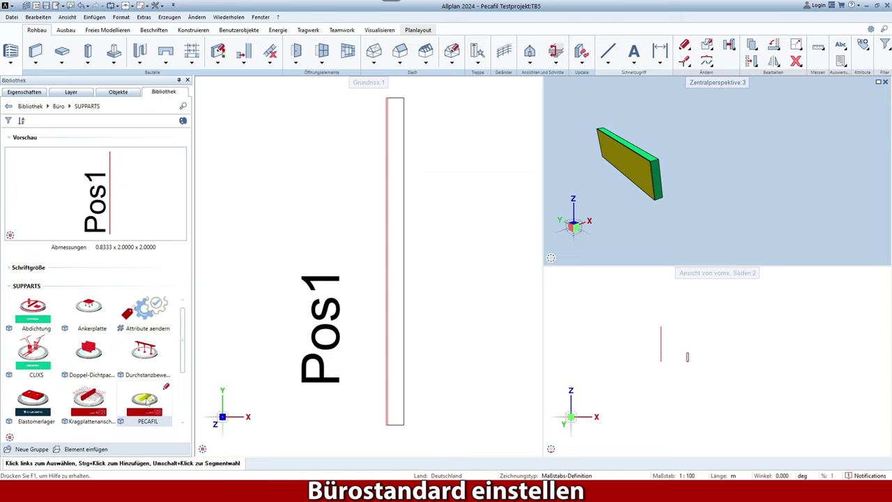
- Place another PECAFIL SmartPart from the library beside the insulated part in the floor plan
{"action": "double_click", "coordinate": [145, 401]}
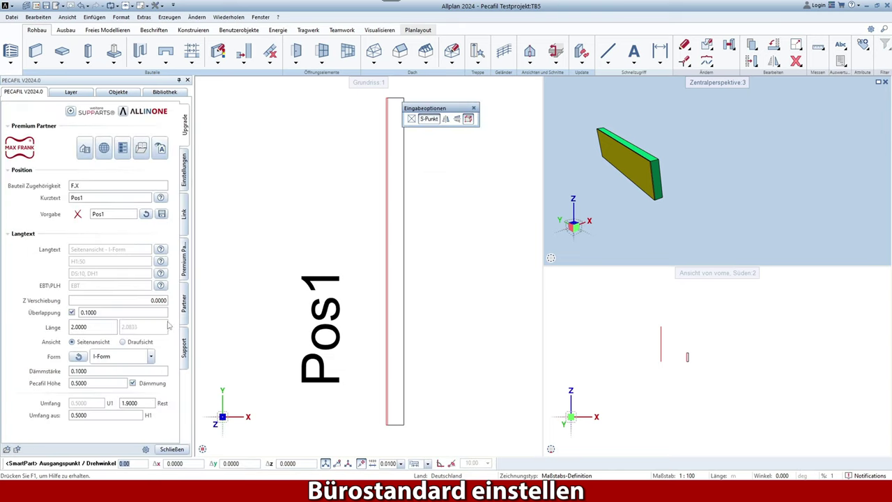
{"action": "left_click", "coordinate": [183, 169]}
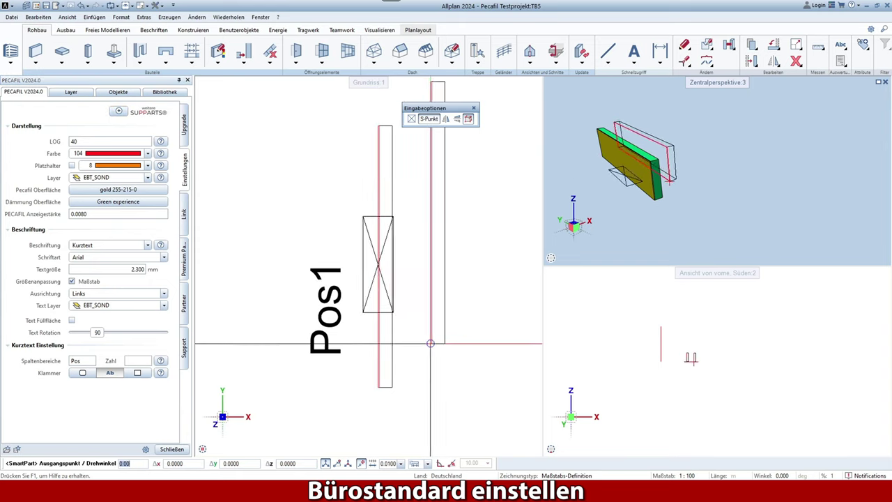
{"action": "left_click", "coordinate": [433, 355]}
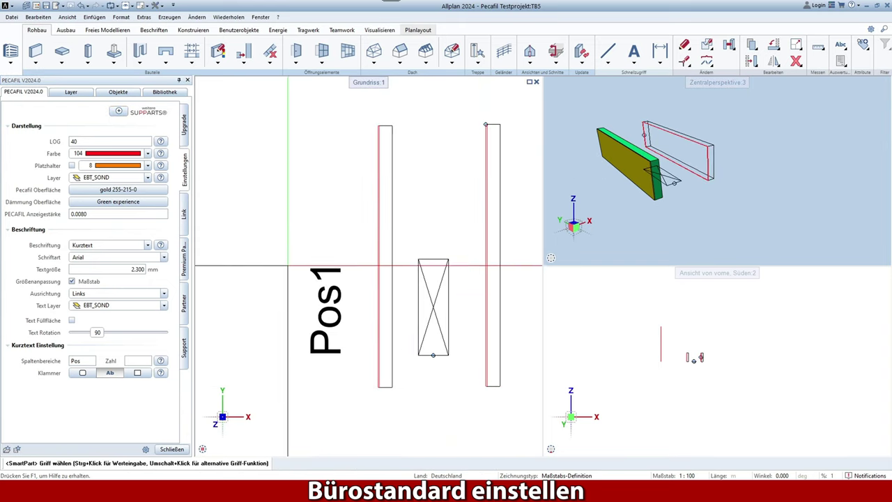
- Assign the office surface Silver 192-192-192 from the Materials solid colors to the part's Dämmung Oberfläche
{"action": "left_click", "coordinate": [118, 189]}
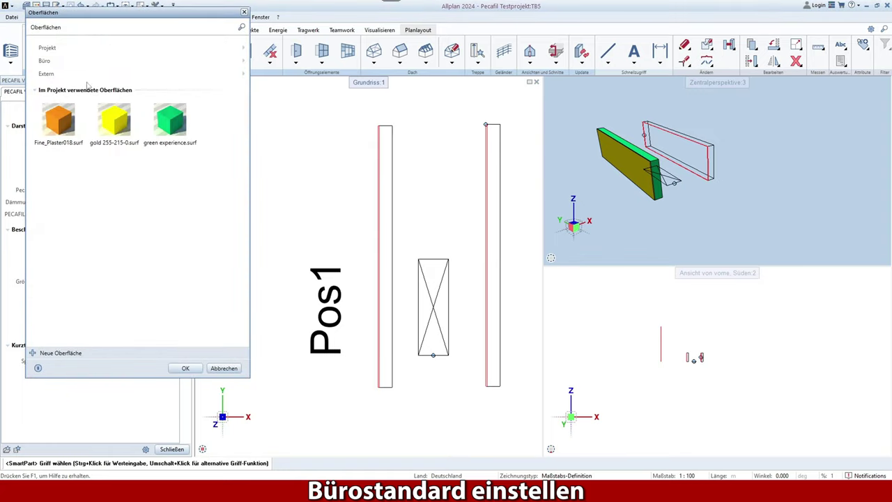
{"action": "left_click", "coordinate": [57, 62]}
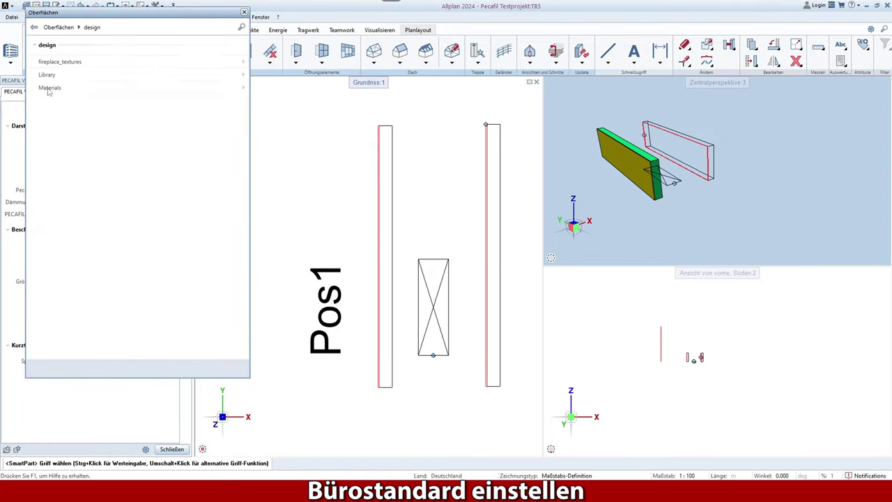
{"action": "left_click", "coordinate": [48, 88]}
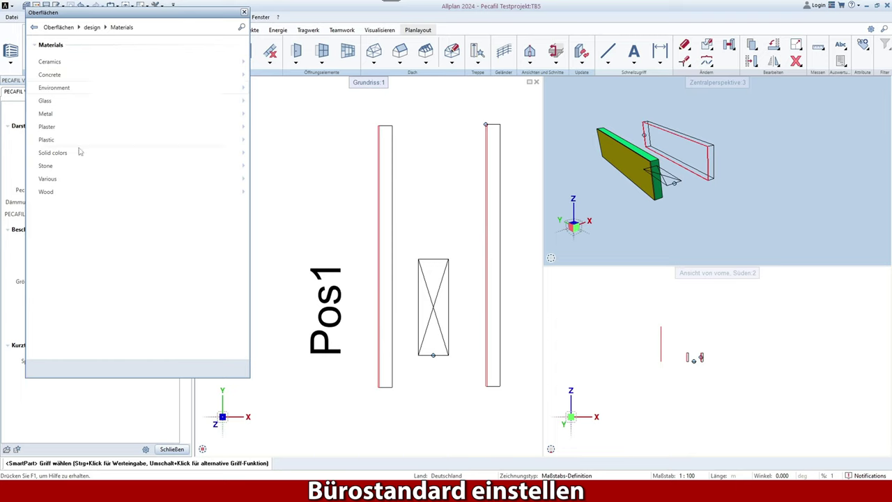
{"action": "left_click", "coordinate": [53, 152]}
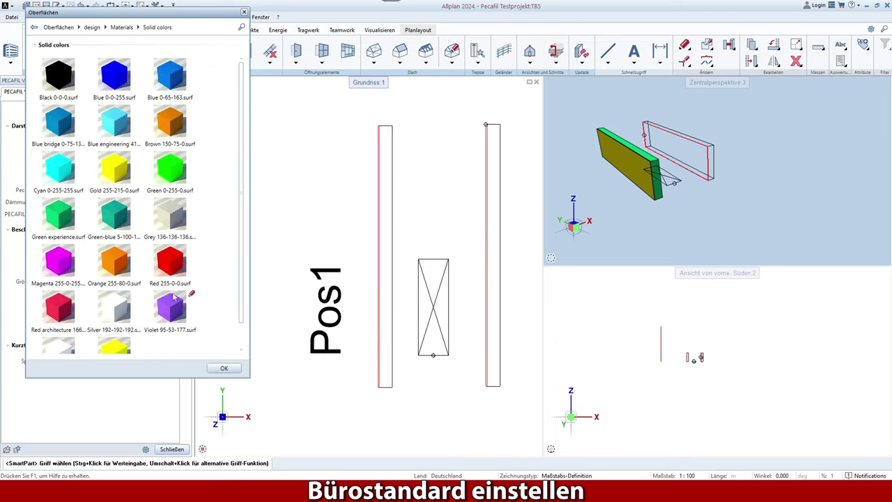
{"action": "left_click", "coordinate": [113, 313]}
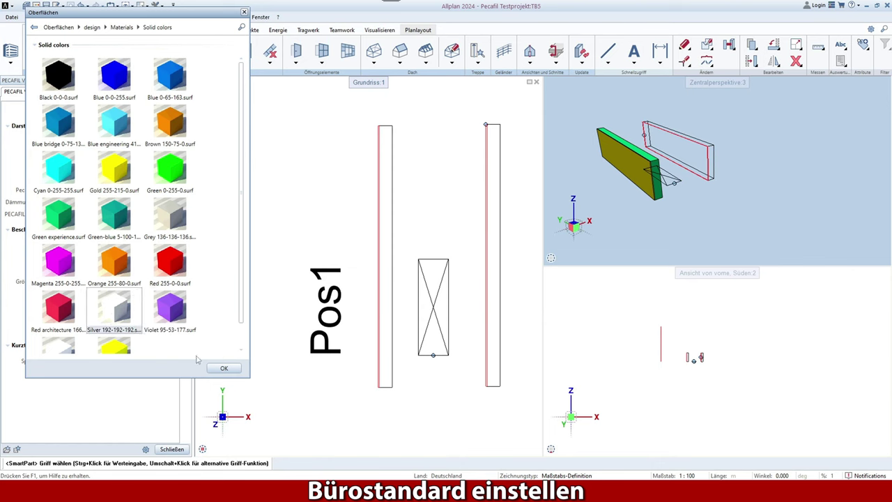
{"action": "left_click", "coordinate": [222, 368]}
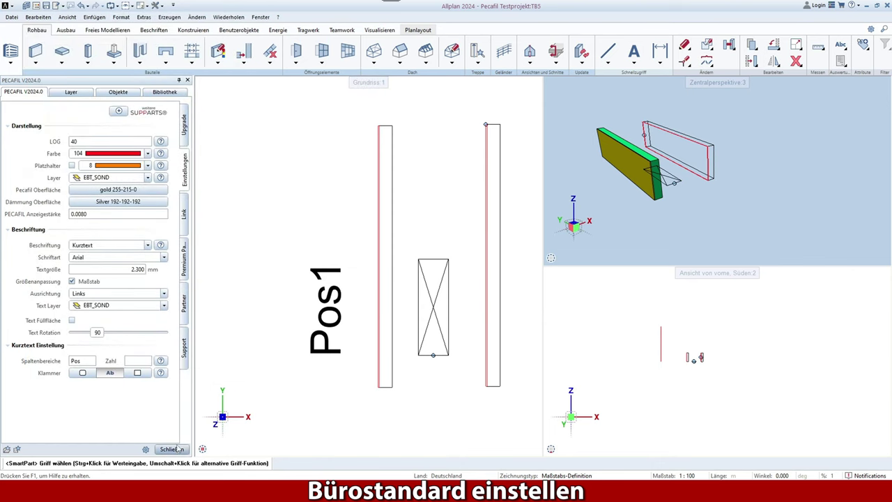
- Finish the SmartPart without placing a copy and examine its surfaces up close in the perspective view
{"action": "left_click", "coordinate": [172, 449]}
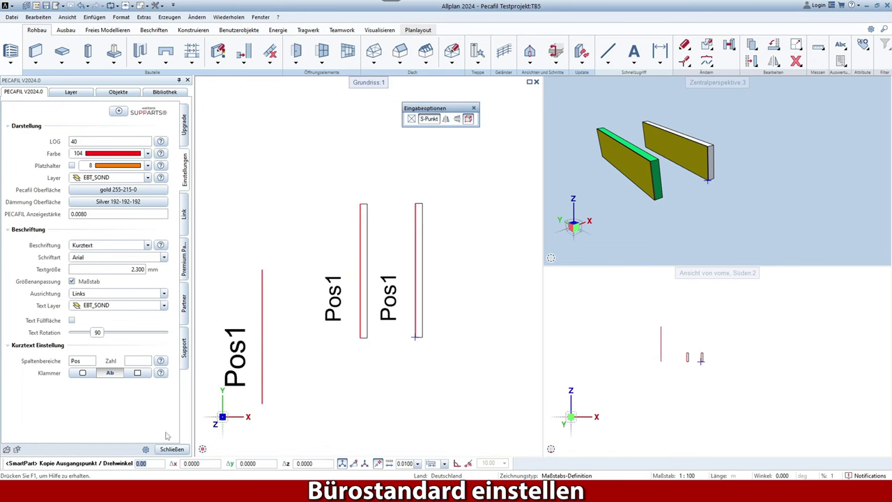
{"action": "key", "text": "Escape"}
{"action": "scroll", "coordinate": [717, 156], "scroll_direction": "up", "scroll_amount": 5}
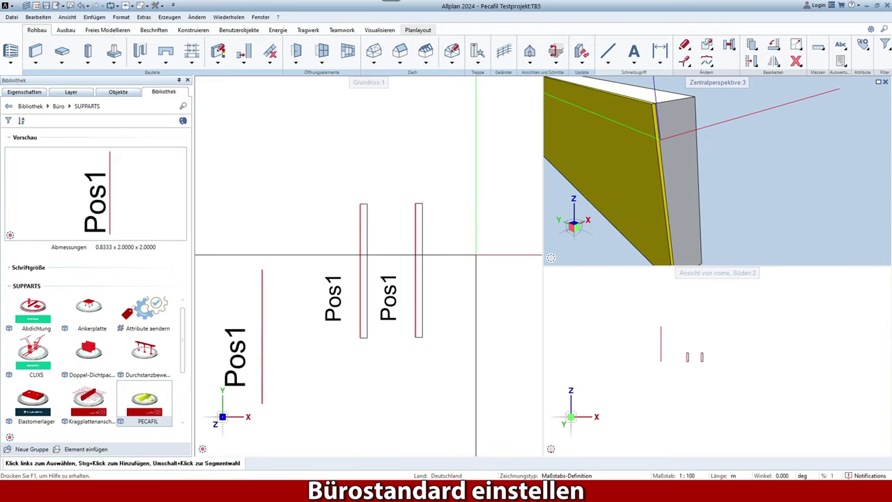
- Delete all placed PECAFIL parts and their labels from the floor plan
{"action": "scroll", "coordinate": [453, 222], "scroll_direction": "down", "scroll_amount": 3}
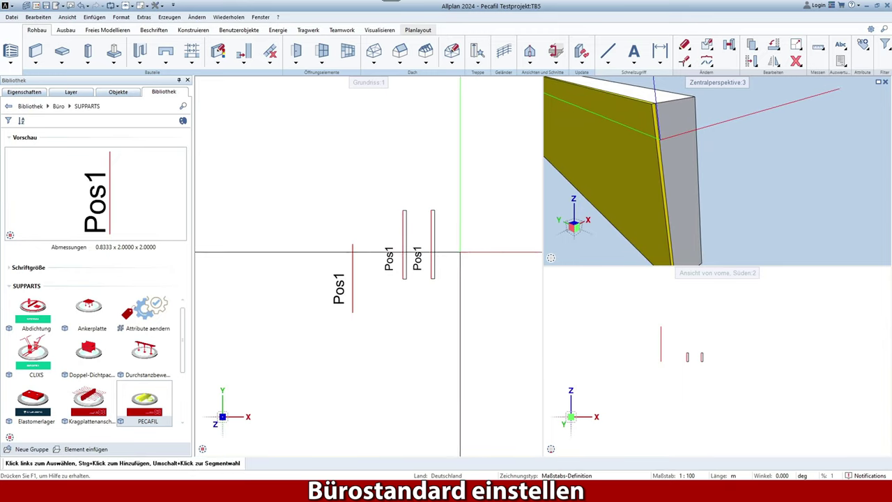
{"action": "key", "text": "Delete"}
{"action": "left_click_drag", "start_coordinate": [453, 315], "coordinate": [298, 182]}
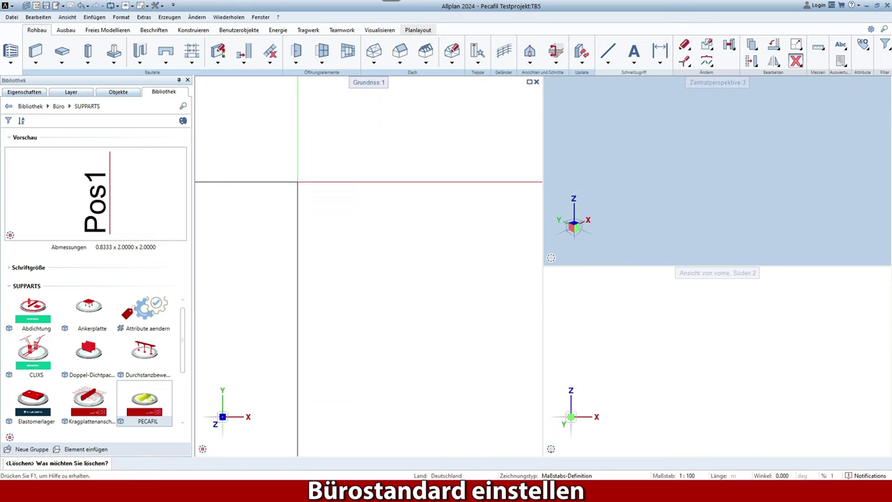
- Place a new PECAFIL SmartPart from the library in the empty floor plan and fit it in all views
{"action": "left_click", "coordinate": [148, 408]}
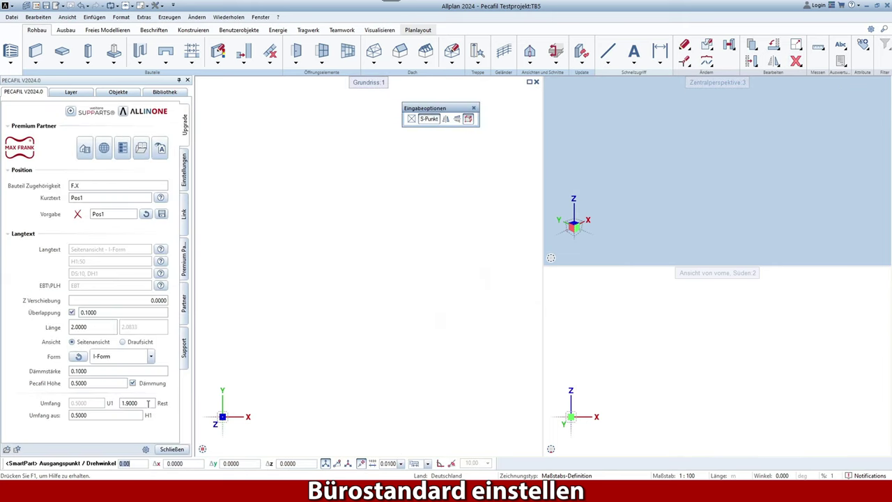
{"action": "left_click", "coordinate": [339, 305]}
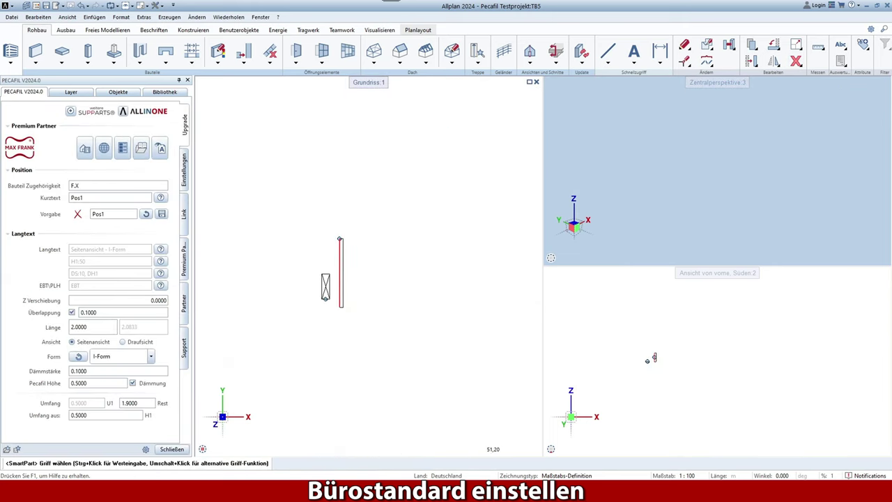
{"action": "left_click", "coordinate": [214, 449]}
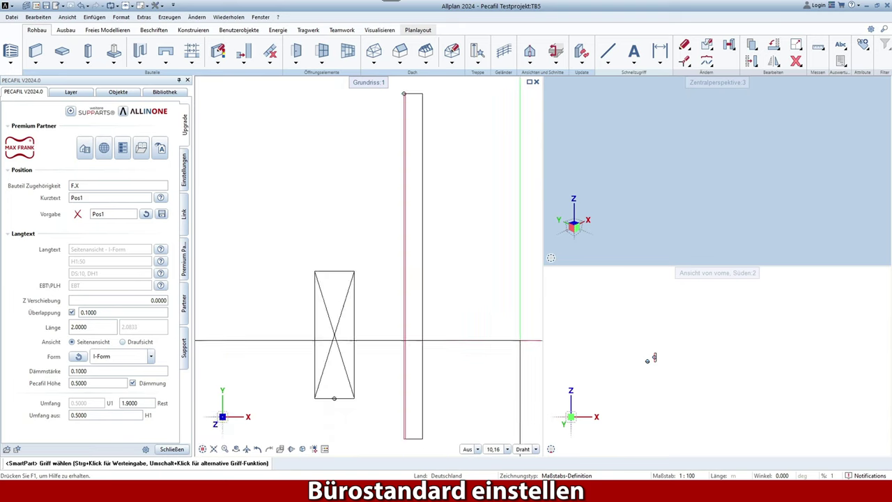
{"action": "left_click", "coordinate": [551, 449]}
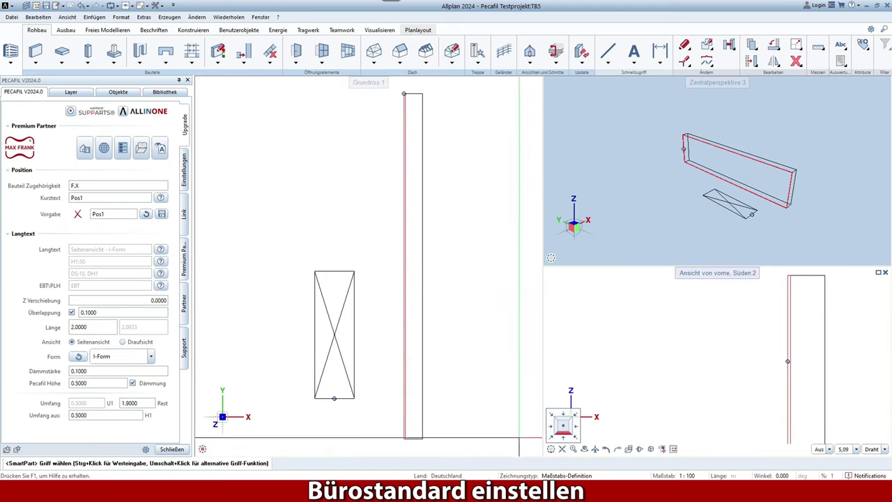
- Show the part's display settings and examine the PECAFIL Anzeigestärke at the part's lower end in the floor plan
{"action": "left_click", "coordinate": [184, 168]}
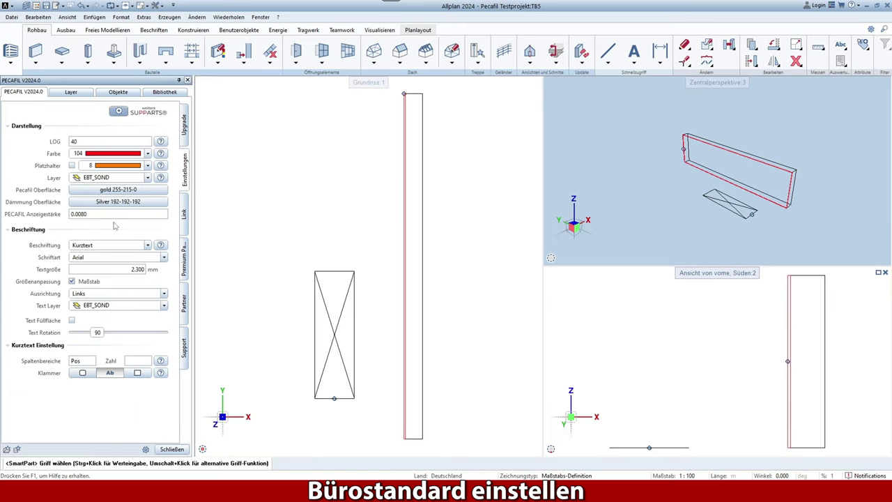
{"action": "scroll", "coordinate": [410, 281], "scroll_direction": "up", "scroll_amount": 5}
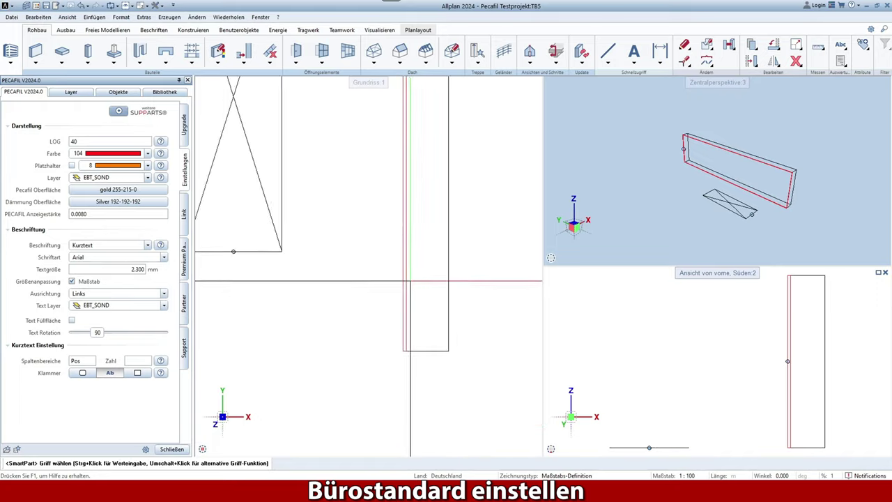
{"action": "scroll", "coordinate": [410, 281], "scroll_direction": "up", "scroll_amount": 3}
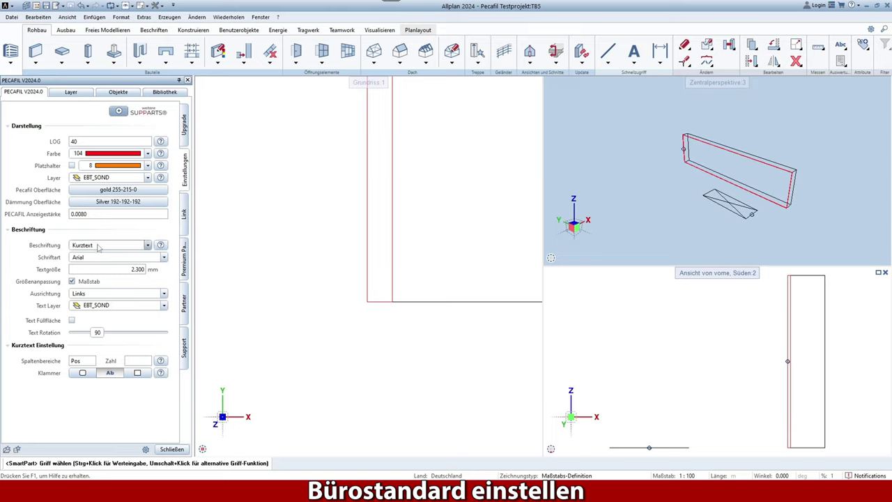
{"action": "scroll", "coordinate": [439, 314], "scroll_direction": "up", "scroll_amount": 3}
- Set the part's Beschriftung to Langtext and finish the SmartPart
{"action": "scroll", "coordinate": [440, 315], "scroll_direction": "down", "scroll_amount": 3}
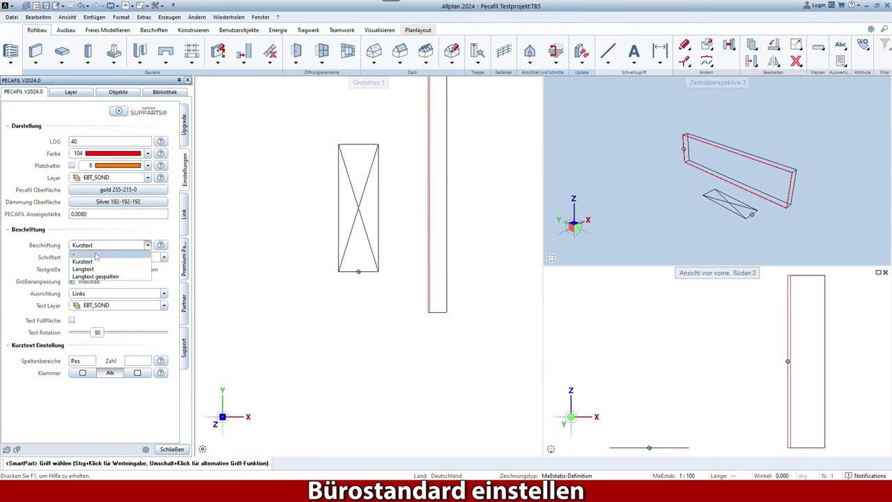
{"action": "left_click", "coordinate": [94, 264]}
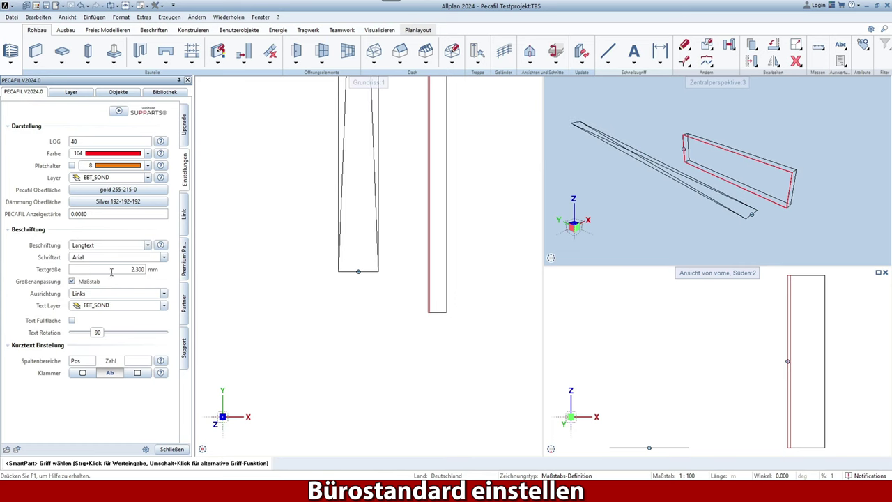
{"action": "left_click", "coordinate": [171, 449]}
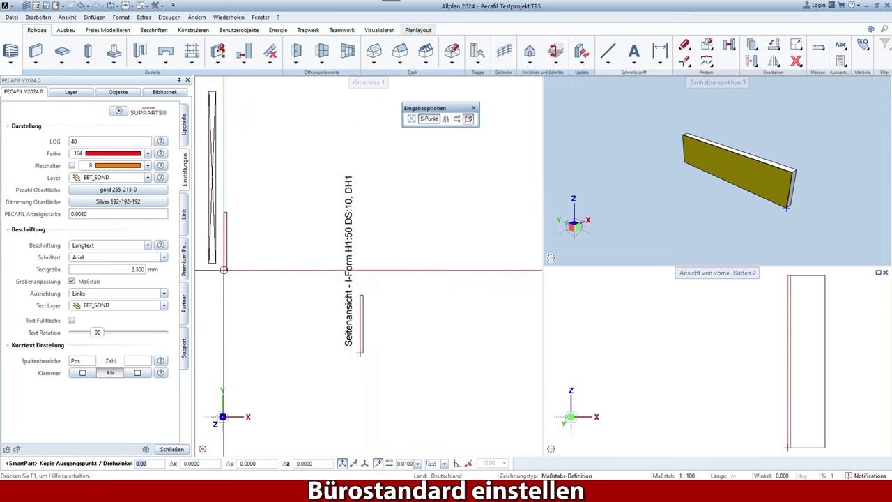
- Try the Beschriftung options Langtext gespalten and Kurztext on the pending copy
{"action": "left_click", "coordinate": [119, 247]}
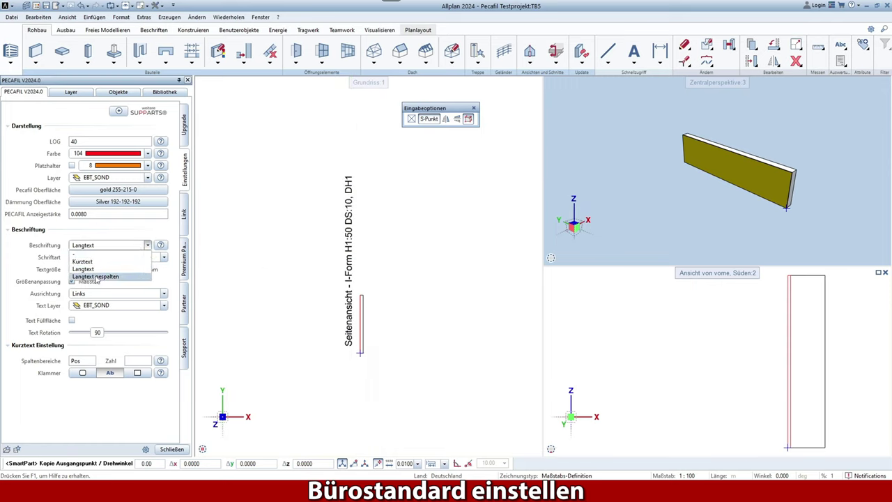
{"action": "left_click", "coordinate": [96, 277]}
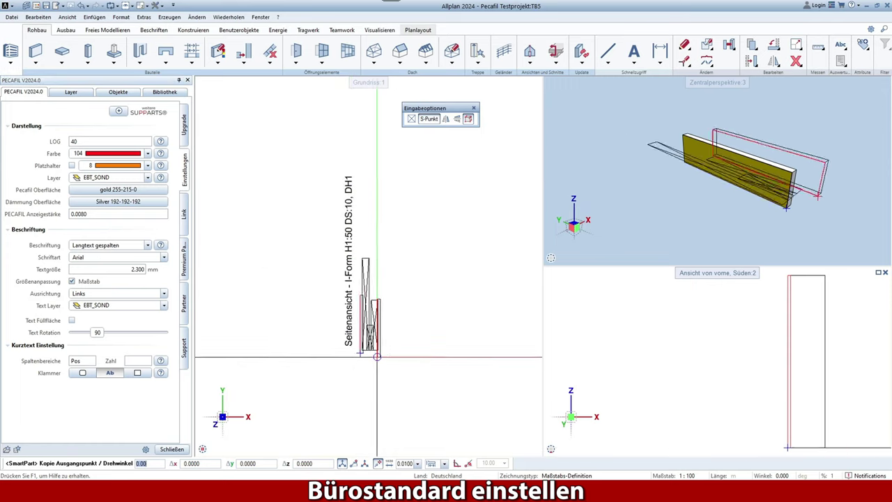
{"action": "left_click", "coordinate": [126, 246]}
{"action": "left_click", "coordinate": [98, 264]}
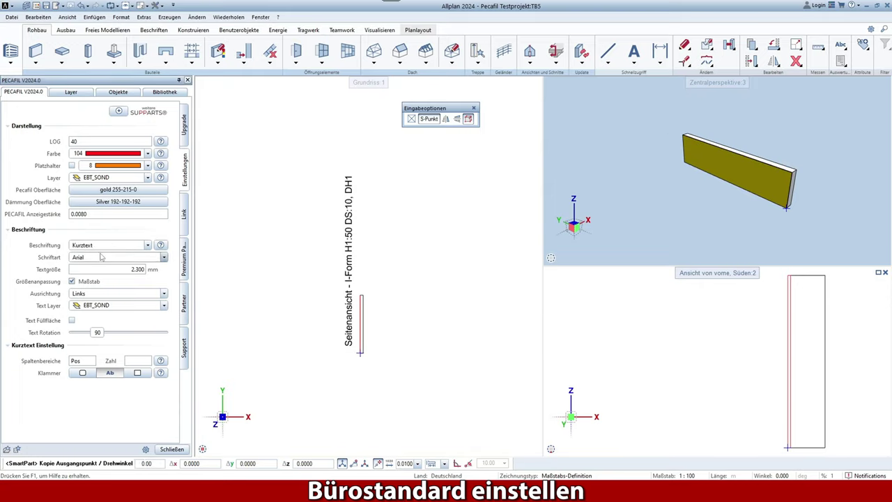
- Turn off the Beschriftung with the "-" option and place the copy beside the first part in the floor plan
{"action": "left_click", "coordinate": [142, 246]}
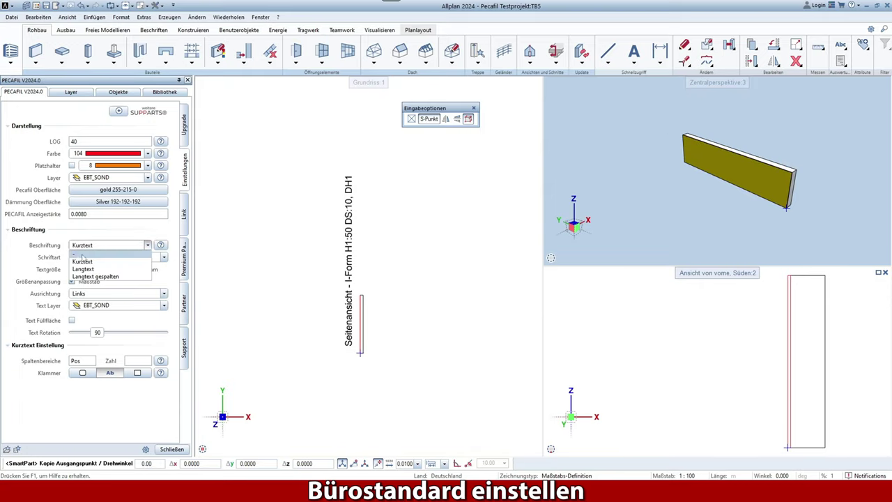
{"action": "left_click", "coordinate": [74, 254]}
{"action": "left_click", "coordinate": [395, 348]}
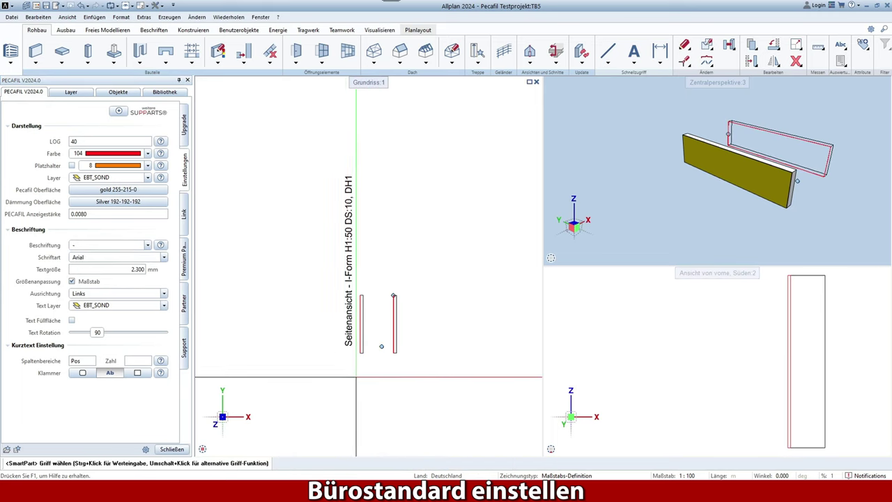
- Move the hidden label's handle closer to the lower end of the second part in the floor plan
{"action": "scroll", "coordinate": [388, 342], "scroll_direction": "up", "scroll_amount": 3}
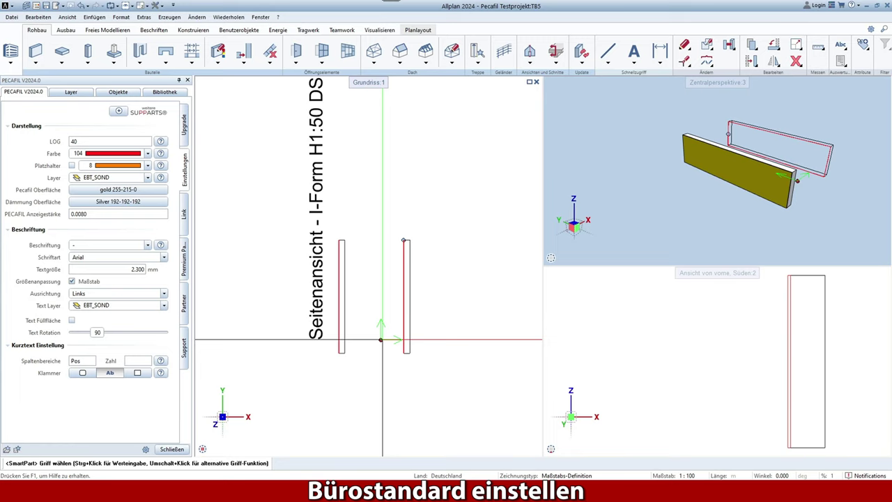
{"action": "left_click", "coordinate": [381, 340]}
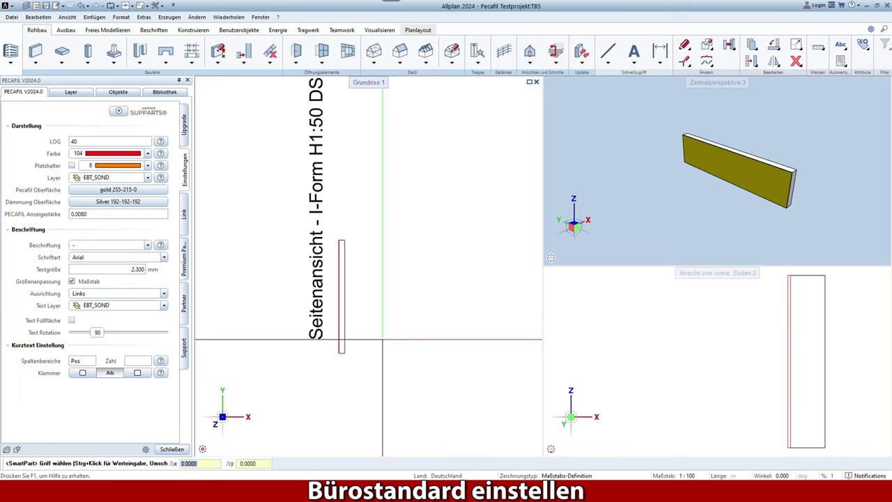
{"action": "left_click", "coordinate": [392, 350]}
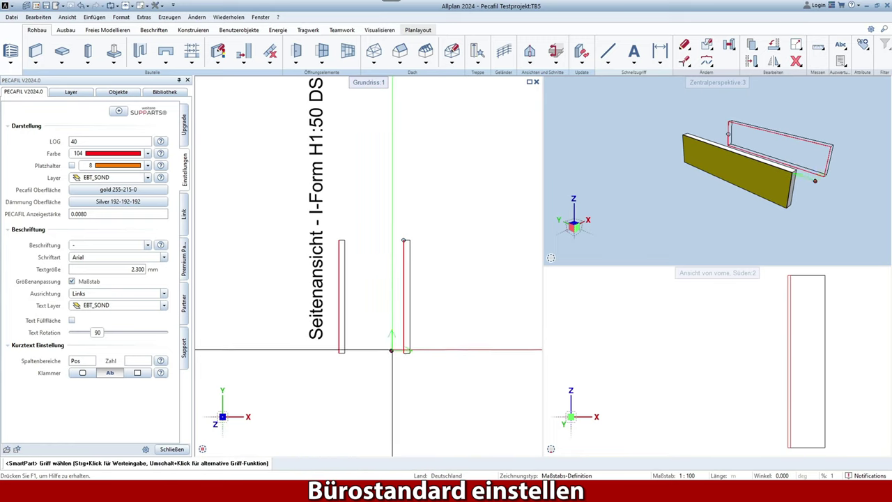
- Set the second part's Beschriftung to Kurztext and move the label up between the two parts
{"action": "left_click", "coordinate": [130, 245]}
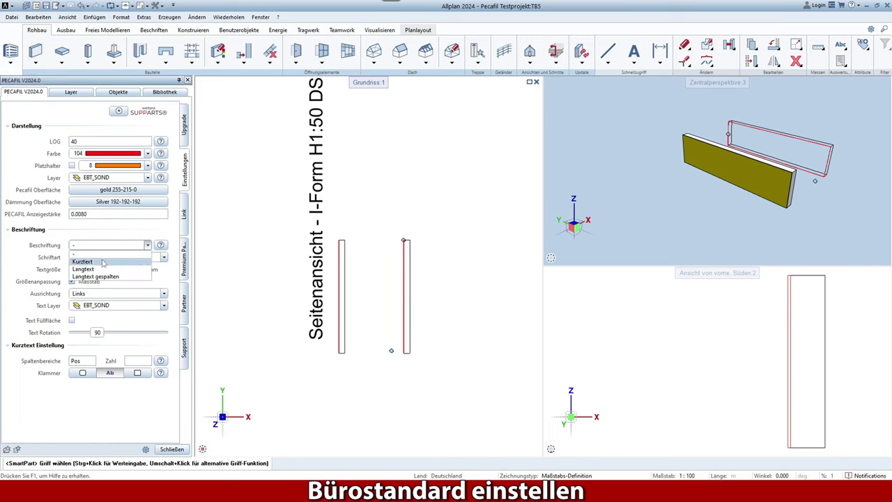
{"action": "left_click", "coordinate": [102, 262]}
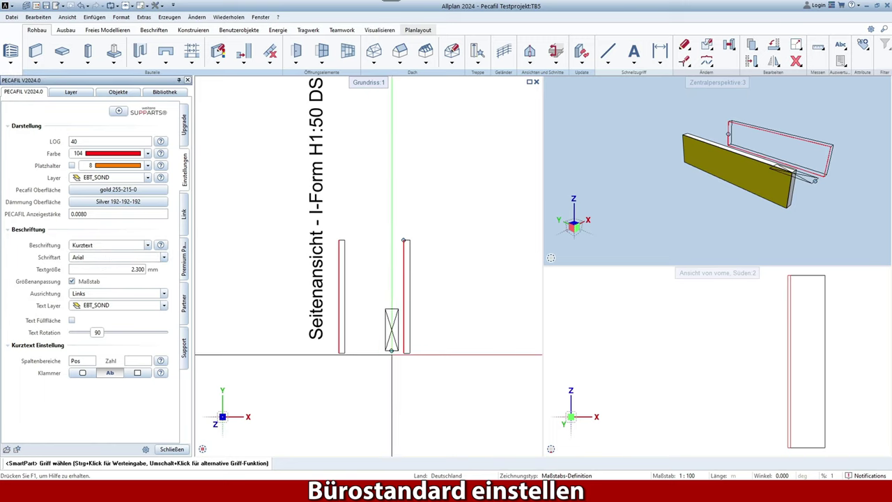
{"action": "left_click", "coordinate": [392, 351]}
{"action": "left_click", "coordinate": [385, 314]}
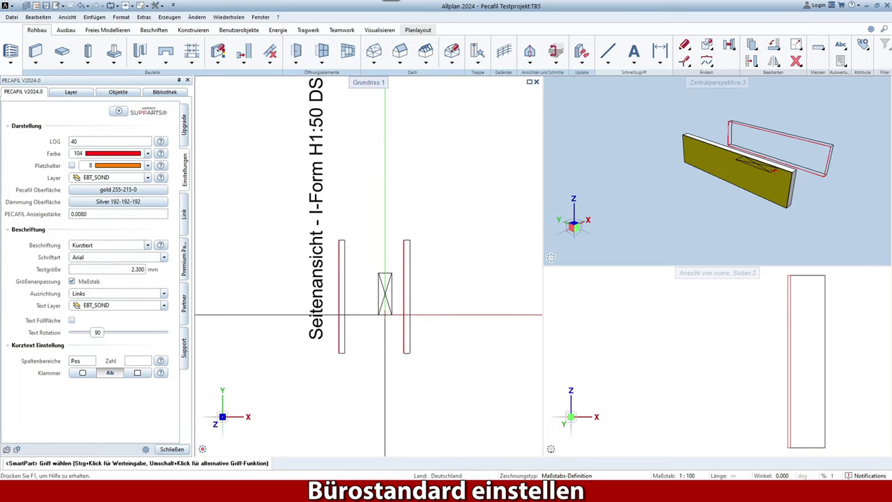
- Keep the label font Arial, Maßstab size adjustment and 2.300 mm text size, and finish the second SmartPart
{"action": "left_click", "coordinate": [164, 257]}
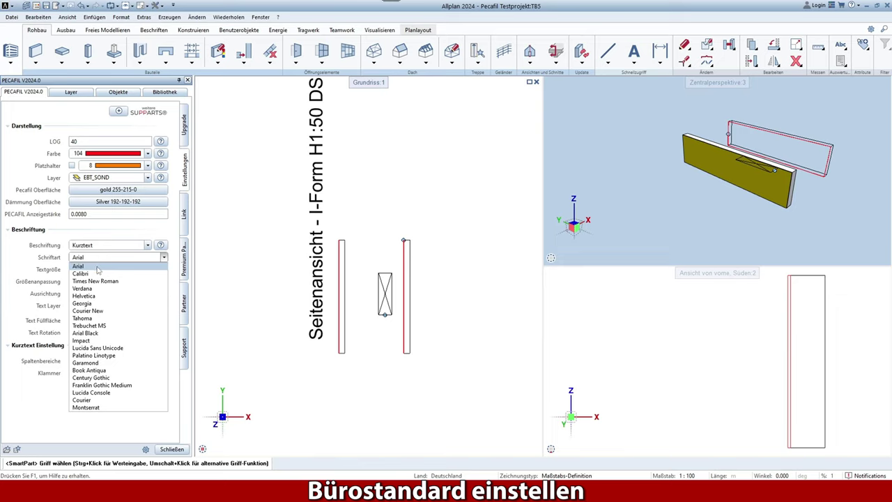
{"action": "left_click", "coordinate": [97, 267]}
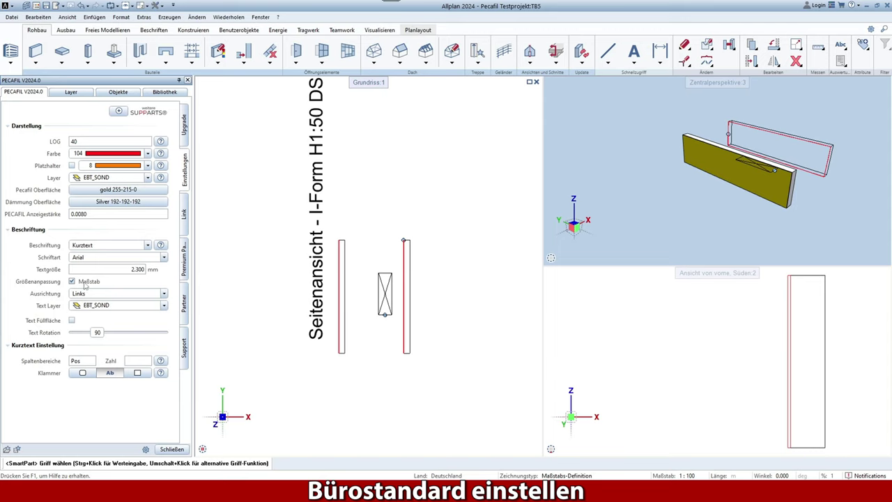
{"action": "left_click", "coordinate": [72, 281]}
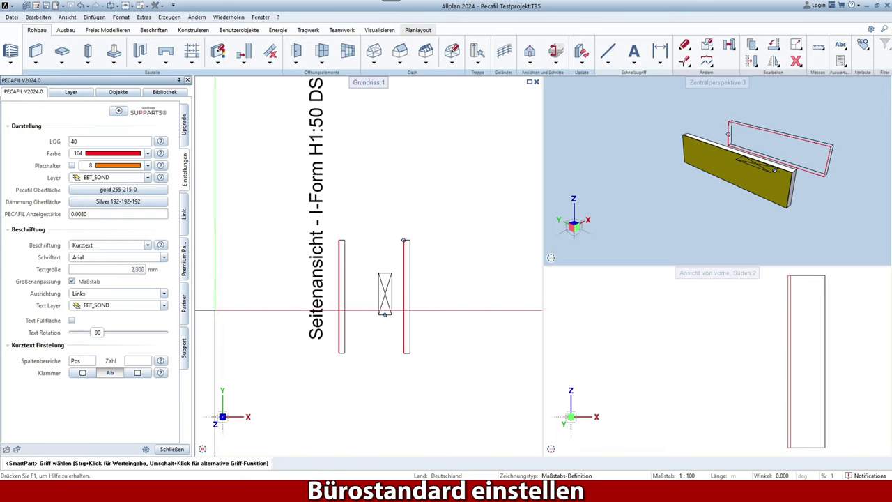
{"action": "type", "text": "5"}
{"action": "type", "text": "2"}
{"action": "left_click", "coordinate": [172, 448]}
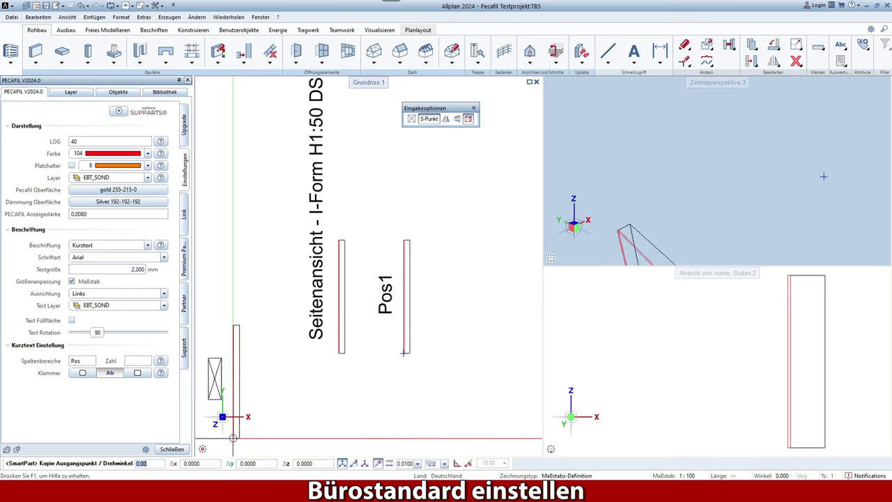
- Switch the drawing scale to 1:50 and end the placement of further PECAFIL copies
{"action": "left_click", "coordinate": [689, 475]}
{"action": "left_click", "coordinate": [723, 402]}
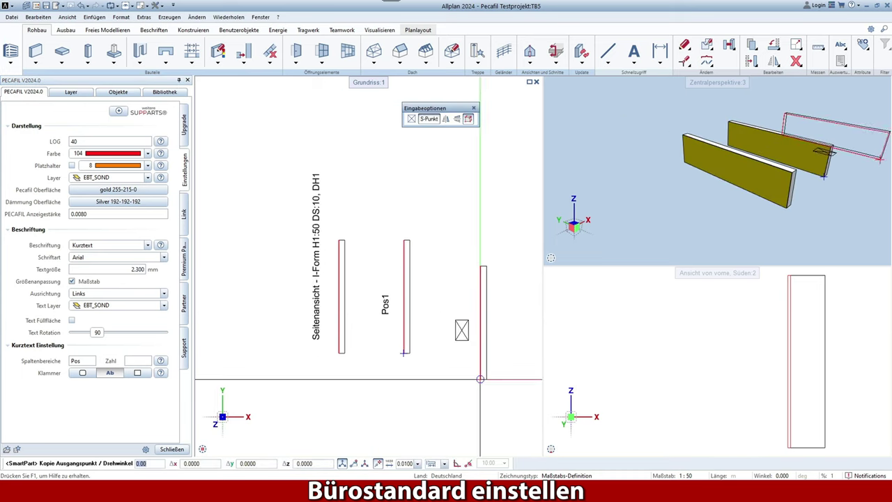
{"action": "key", "text": "Escape"}
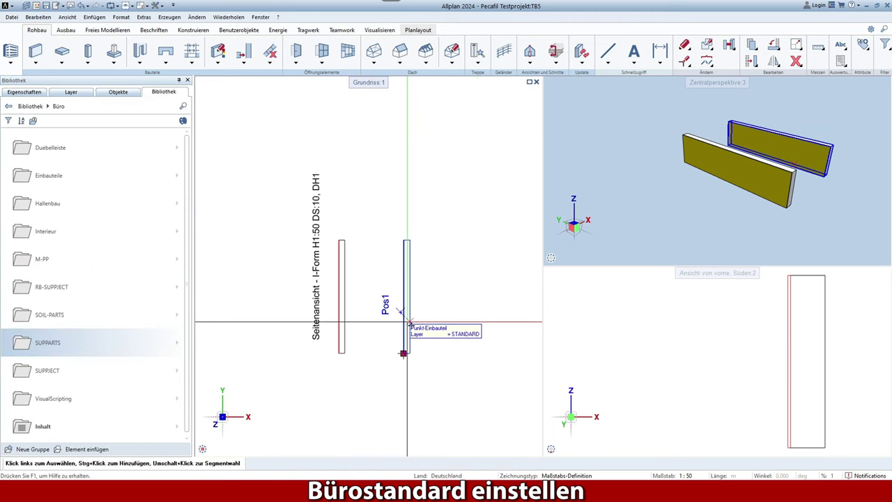
- Reopen the second part's Einstellungen and set the drawing scale back to 1:100
{"action": "double_click", "coordinate": [406, 327]}
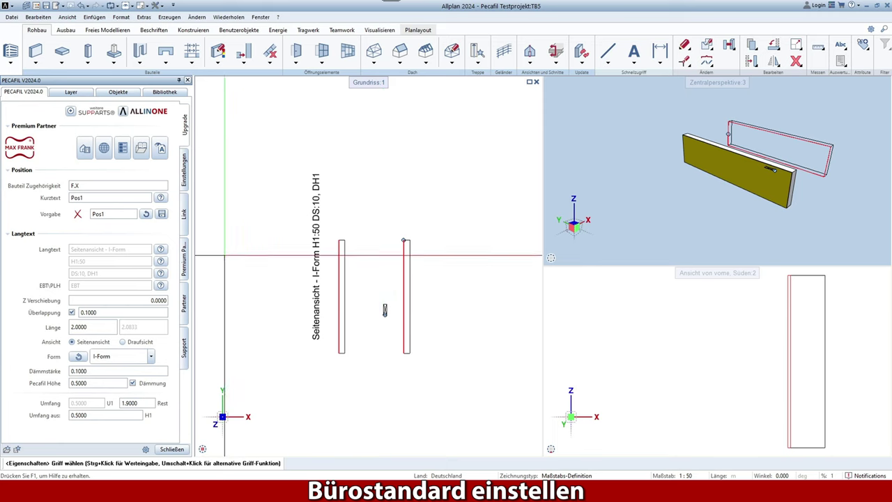
{"action": "left_click", "coordinate": [185, 168]}
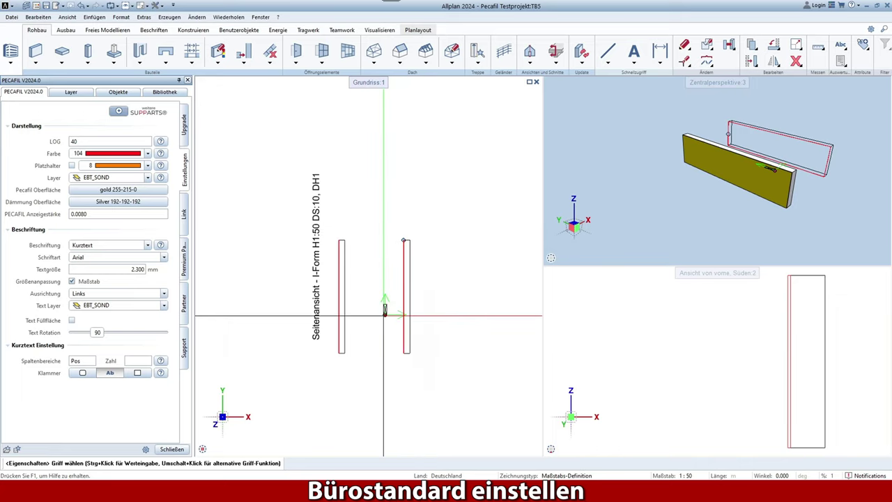
{"action": "left_click", "coordinate": [686, 475]}
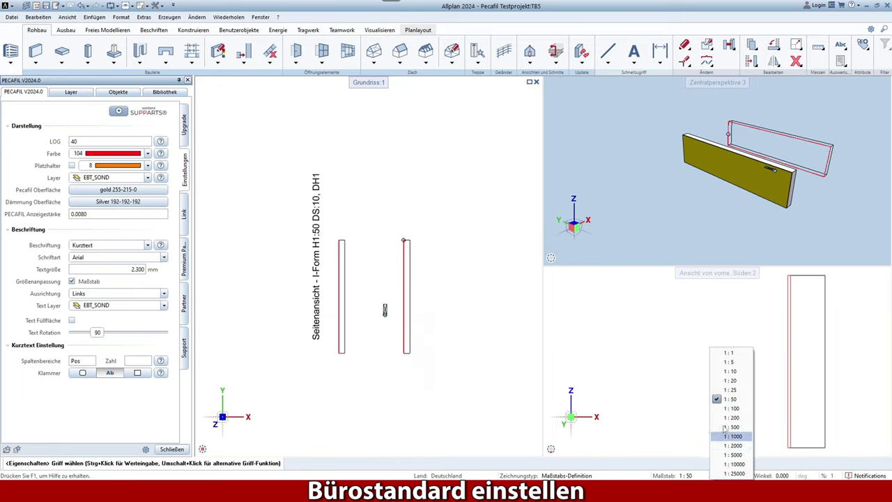
{"action": "left_click", "coordinate": [728, 409]}
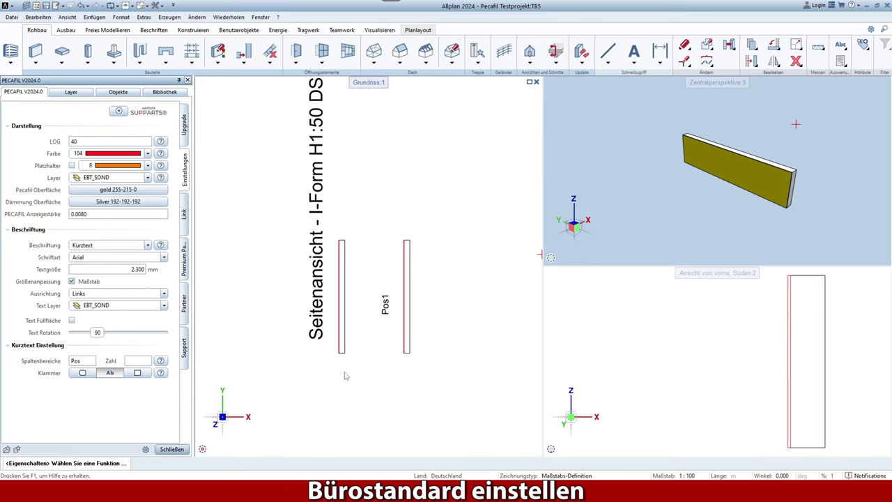
- Delete both PECAFIL parts and their labels from the floor plan
{"action": "key", "text": "Delete"}
{"action": "left_click", "coordinate": [342, 331]}
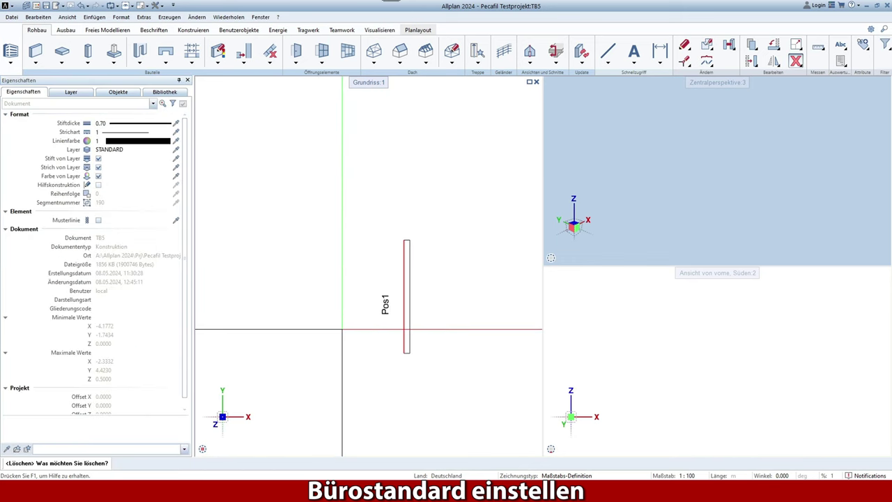
{"action": "left_click", "coordinate": [409, 327]}
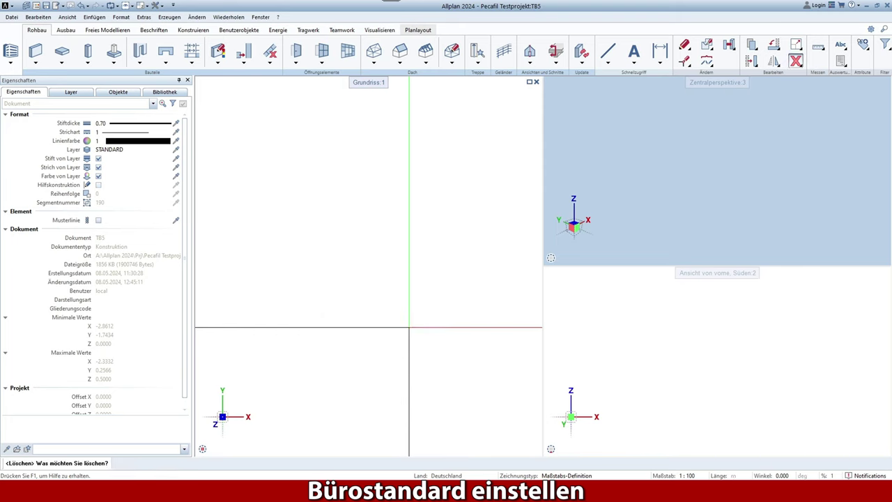
- Place a new PECAFIL SmartPart from the Büro SUPPARTS library in the middle of the floor plan
{"action": "left_click", "coordinate": [164, 92]}
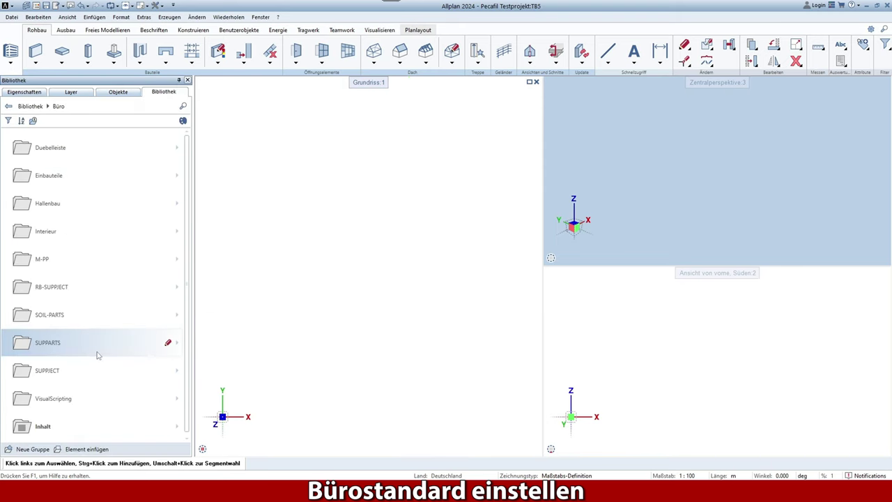
{"action": "left_click", "coordinate": [98, 352]}
{"action": "double_click", "coordinate": [109, 376]}
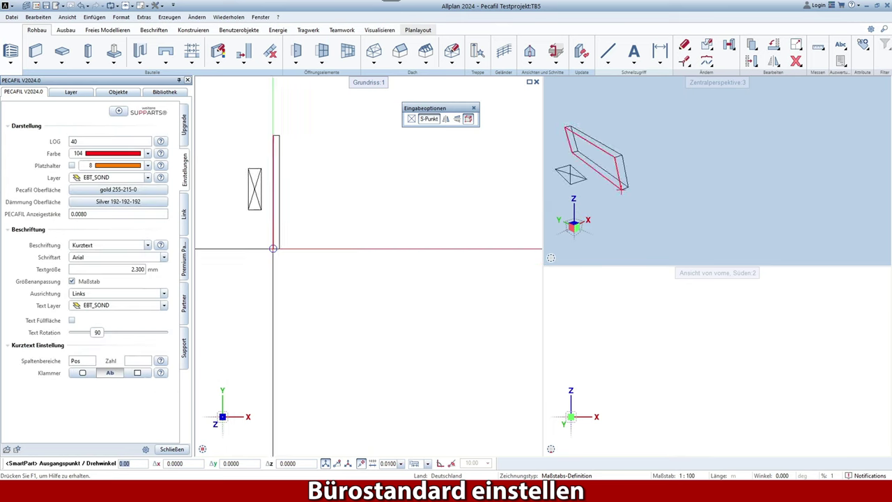
{"action": "left_click", "coordinate": [359, 325]}
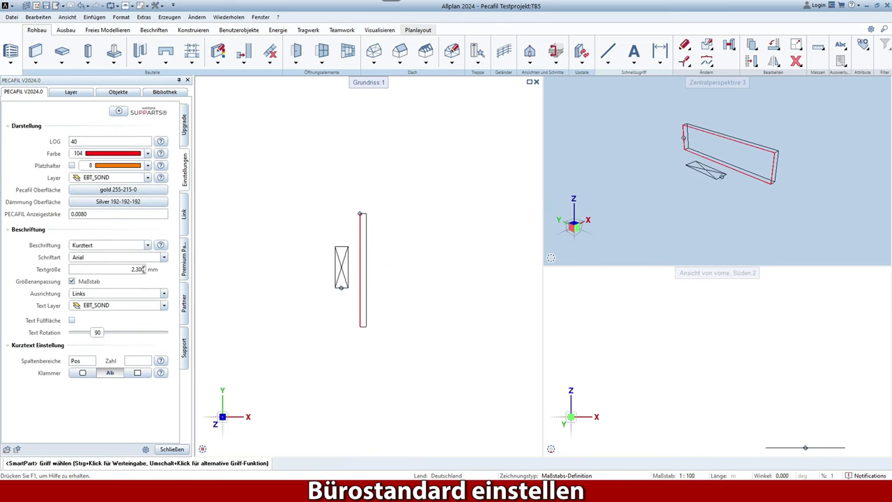
- Set the label's text size to 2.200 mm with Ausrichtung Mitte, and move it towards the part's lower end
{"action": "scroll", "coordinate": [144, 273], "scroll_direction": "down", "scroll_amount": 1}
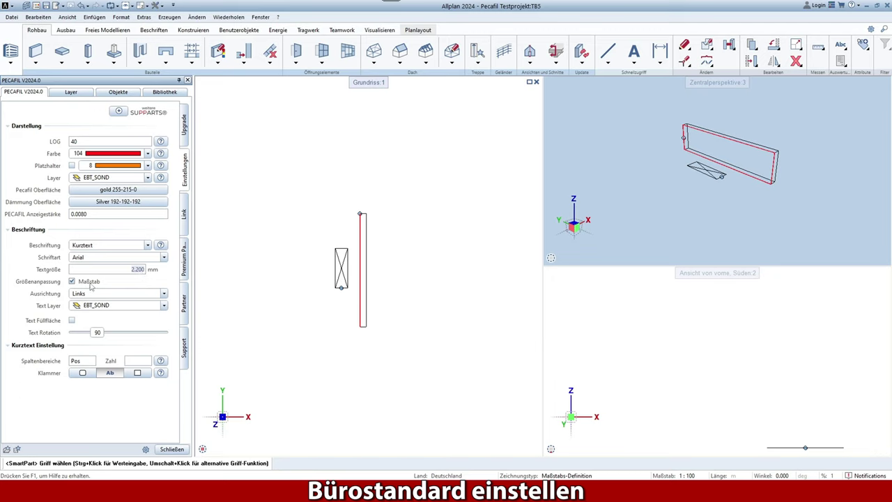
{"action": "left_click", "coordinate": [118, 297]}
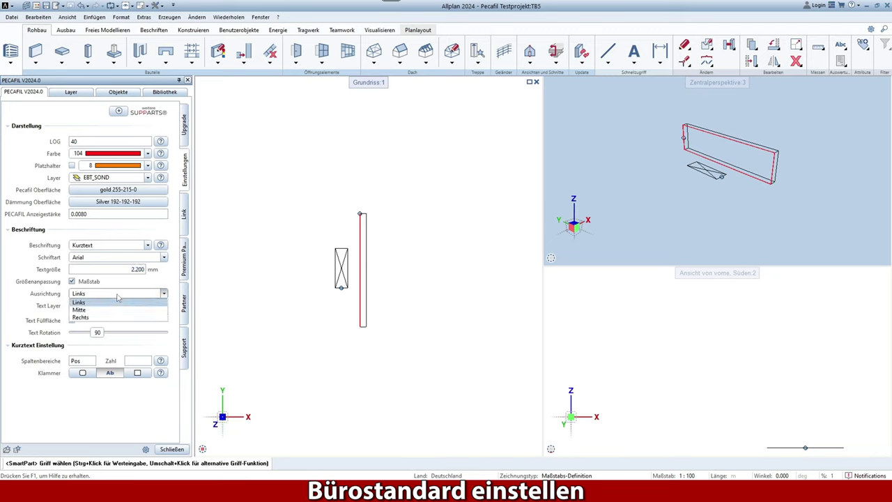
{"action": "left_click", "coordinate": [110, 310]}
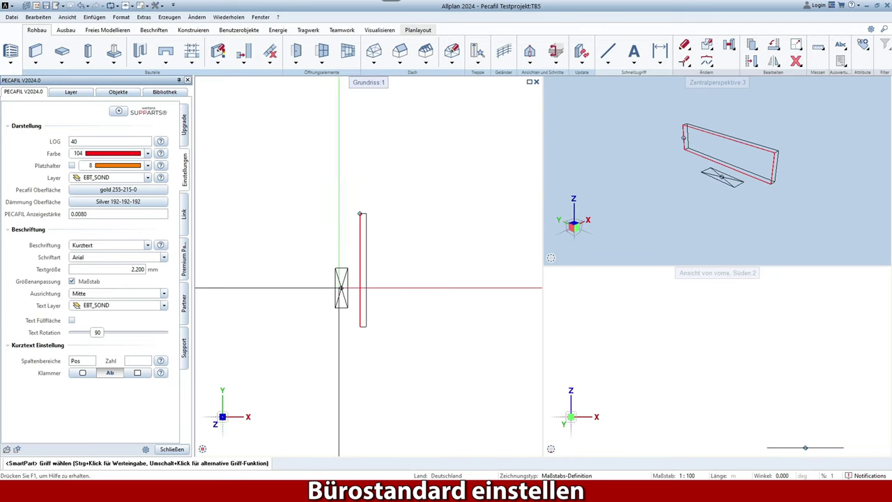
{"action": "left_click", "coordinate": [342, 288]}
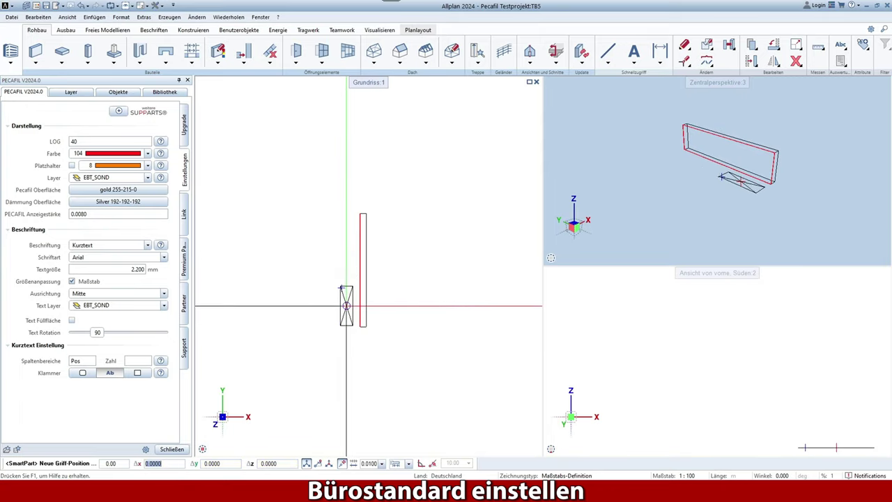
{"action": "left_click", "coordinate": [346, 304]}
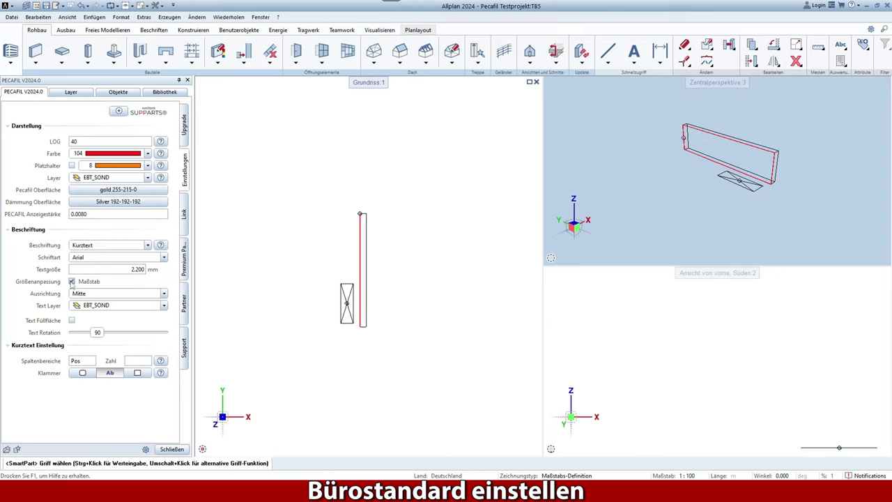
- Keep text layer EBT_SOND, enable Text Füllfläche with a 45° text rotation, and finish the part's settings
{"action": "left_click", "coordinate": [111, 307]}
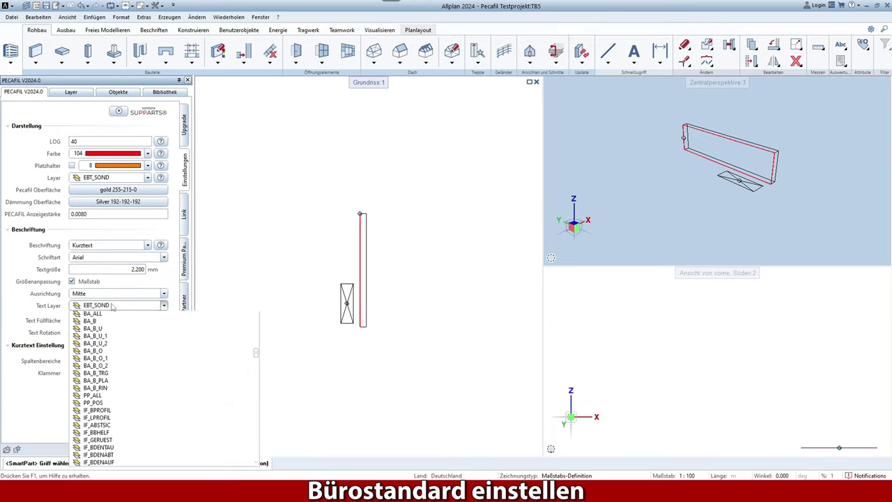
{"action": "left_click", "coordinate": [111, 306]}
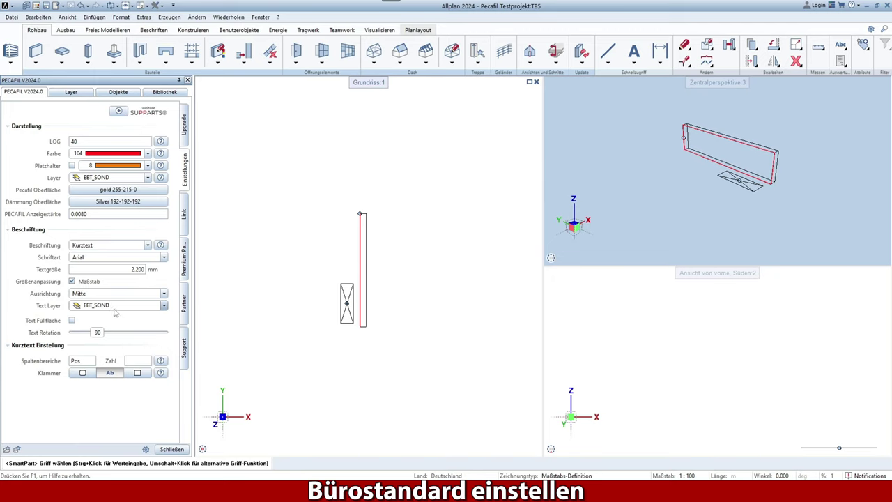
{"action": "left_click", "coordinate": [72, 321]}
{"action": "mouse_move", "coordinate": [89, 333]}
{"action": "left_mouse_down"}
{"action": "mouse_move", "coordinate": [115, 334]}
{"action": "mouse_move", "coordinate": [94, 339]}
{"action": "mouse_move", "coordinate": [103, 340]}
{"action": "left_mouse_up"}
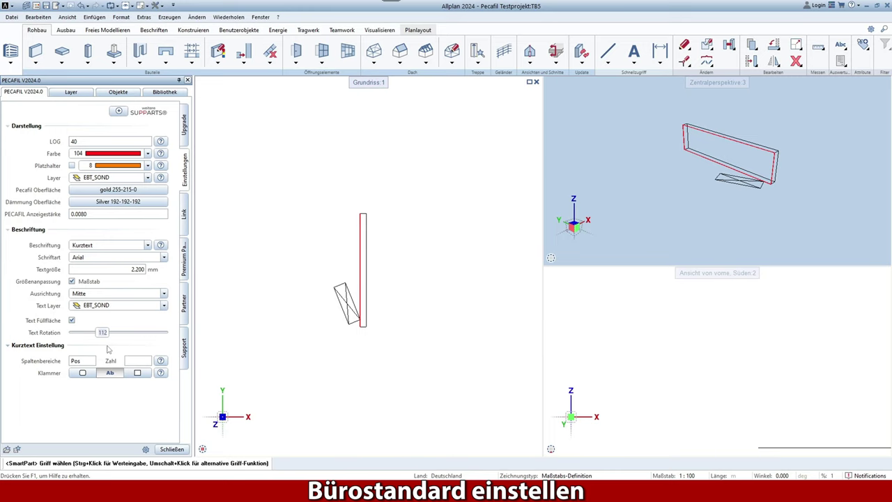
{"action": "key", "text": "Return"}
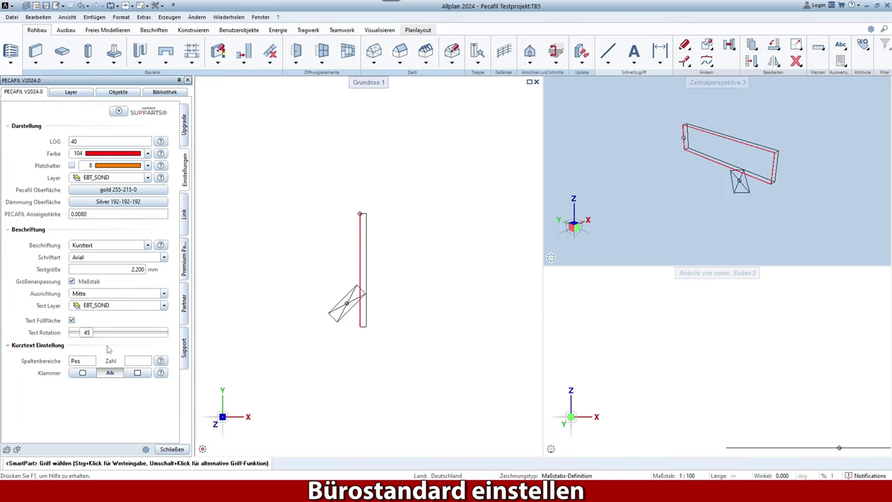
{"action": "left_click", "coordinate": [171, 449]}
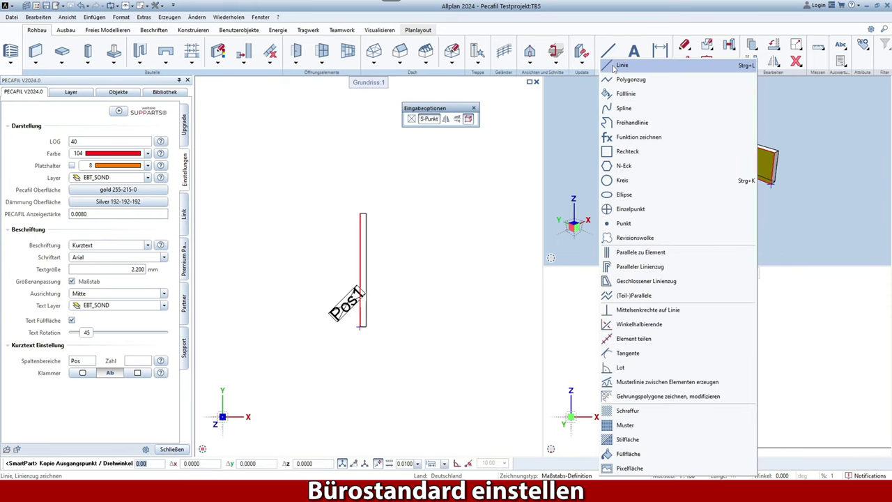
- Draw a rectangular yellow Füllfläche in colour 2 around the label and the lower half of the part
{"action": "left_click", "coordinate": [607, 61]}
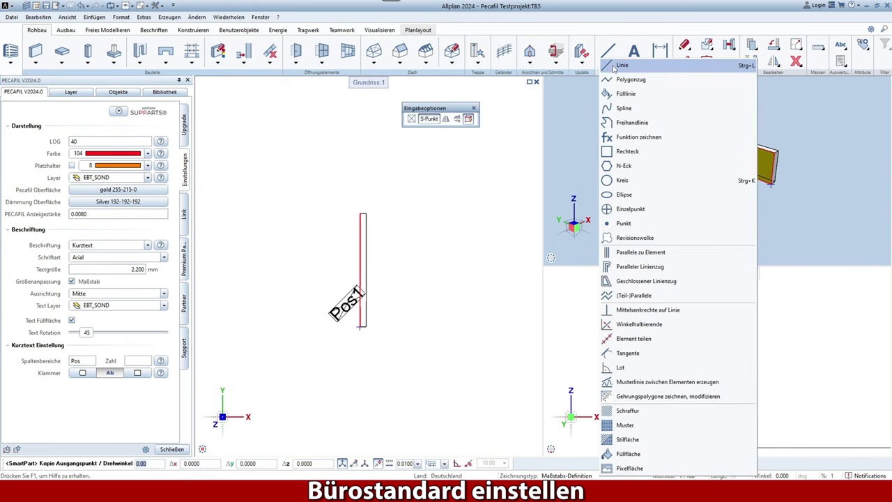
{"action": "left_click", "coordinate": [628, 454]}
{"action": "left_click", "coordinate": [316, 268]}
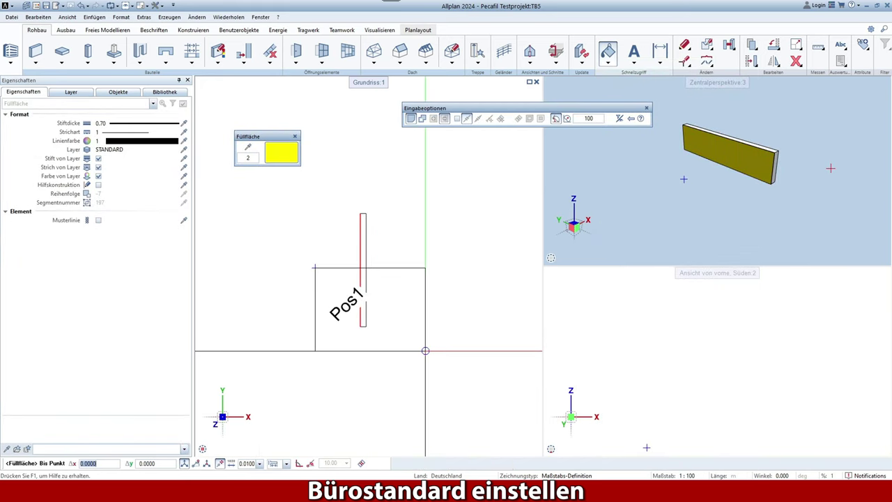
{"action": "left_click", "coordinate": [416, 306]}
{"action": "left_click", "coordinate": [424, 350]}
{"action": "key", "text": "Escape"}
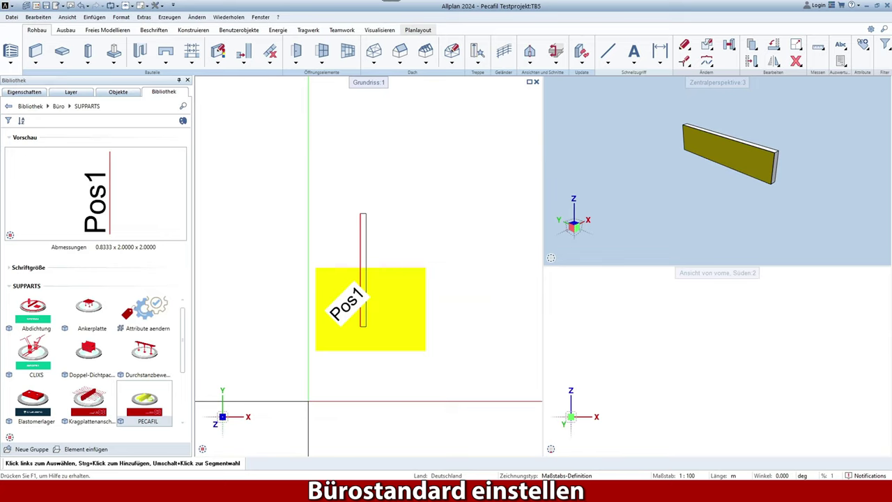
{"action": "double_click", "coordinate": [363, 247]}
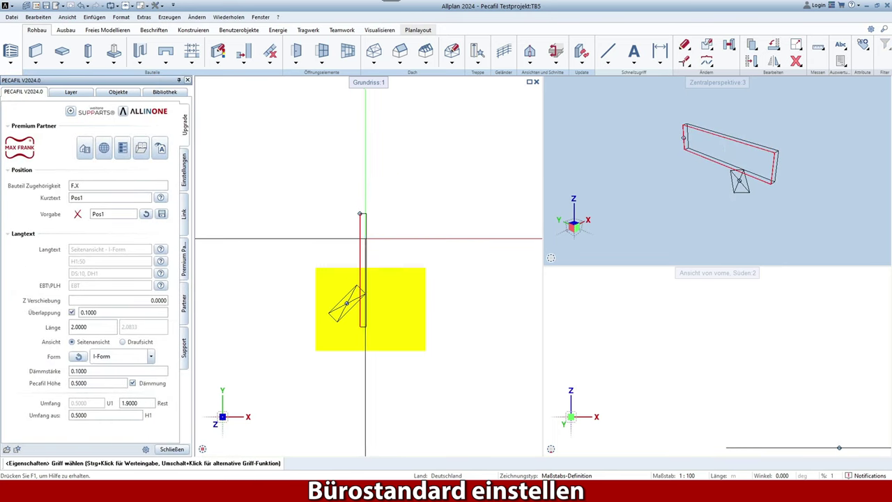
{"action": "left_click", "coordinate": [185, 169]}
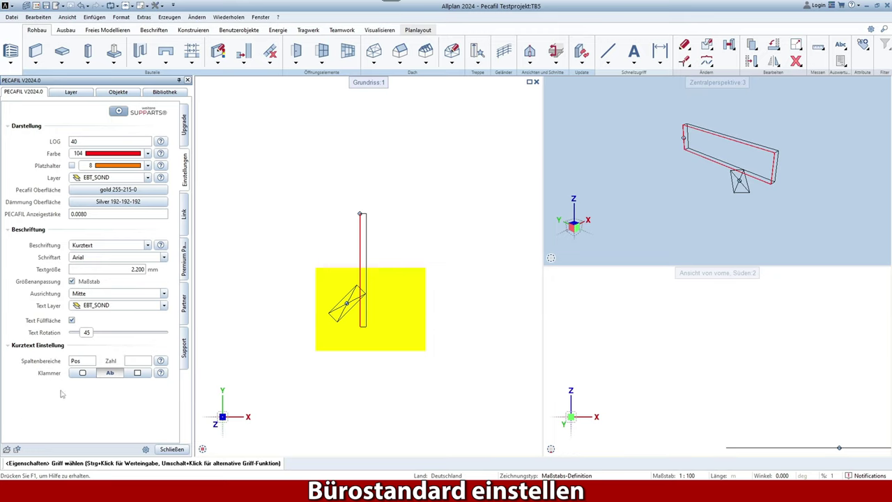
{"action": "left_click", "coordinate": [170, 449]}
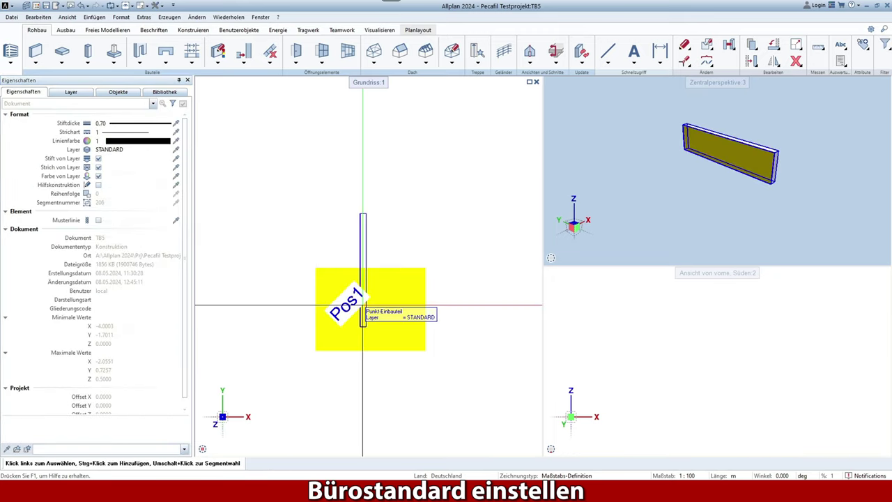
- Set the part's Spaltenbereiche to PEC with the rounded Klammer frame, and apply PEC1 as the Kurztext
{"action": "double_click", "coordinate": [362, 304]}
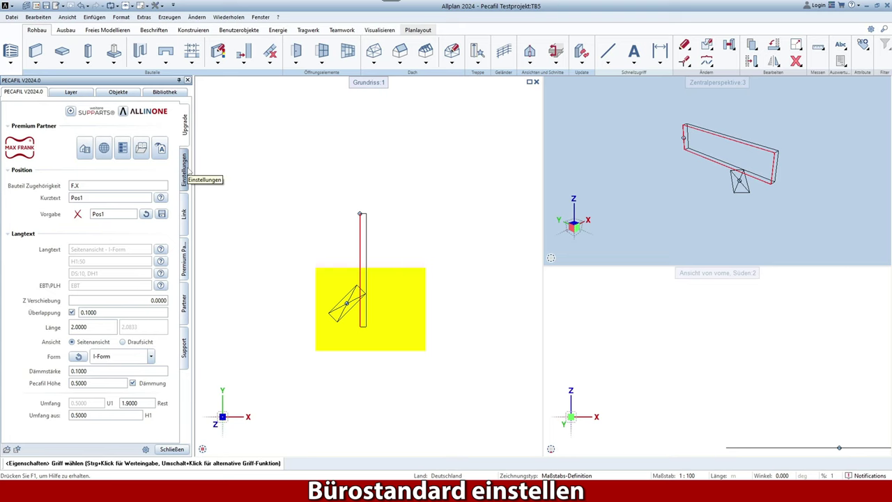
{"action": "left_click", "coordinate": [184, 171]}
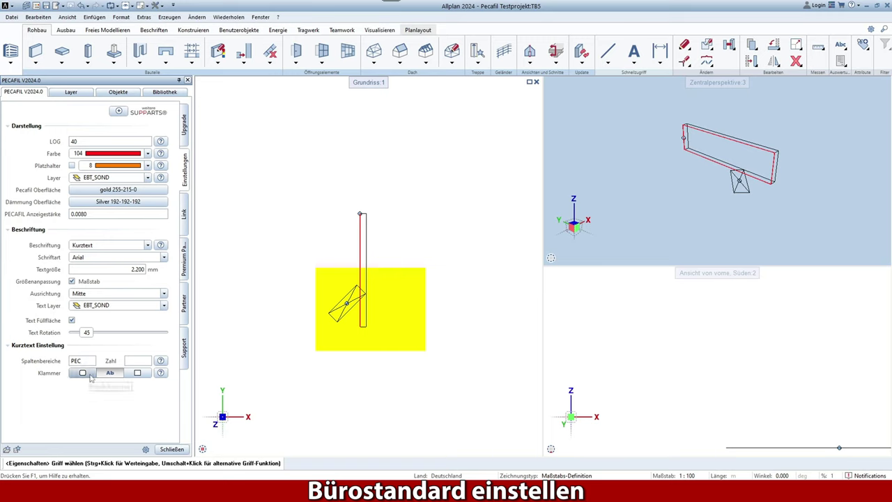
{"action": "left_click", "coordinate": [89, 376]}
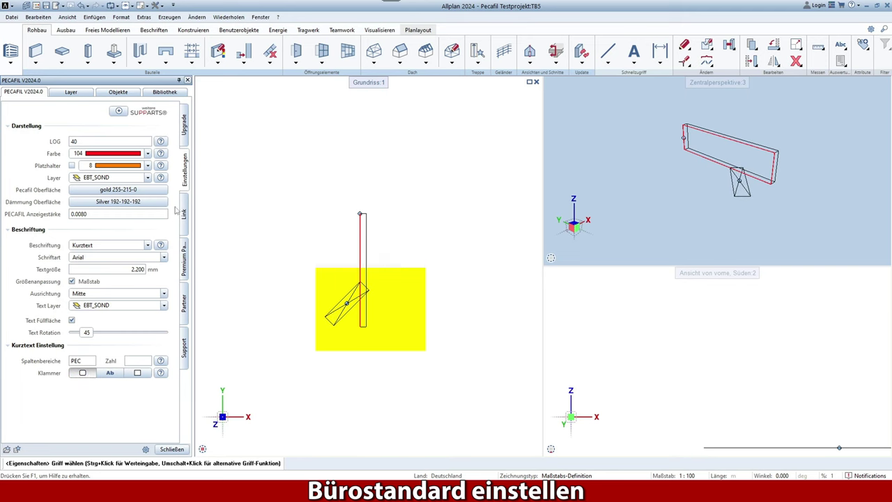
{"action": "left_click", "coordinate": [185, 129]}
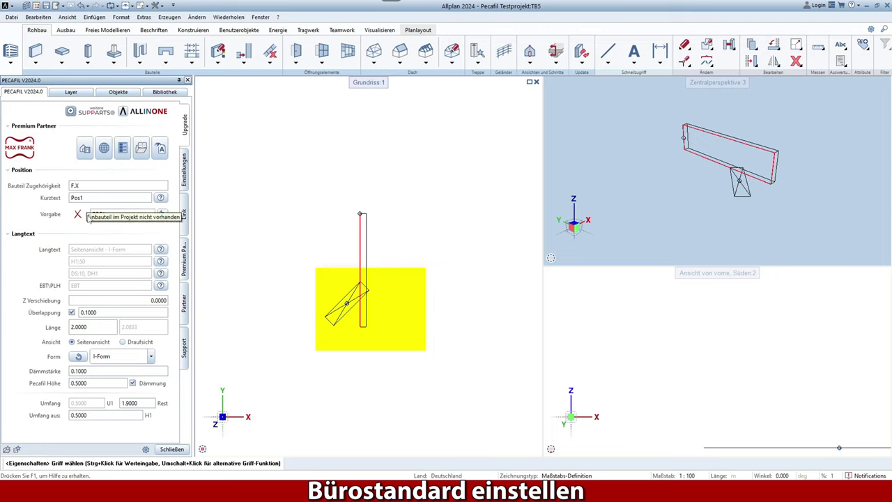
{"action": "left_click", "coordinate": [162, 216]}
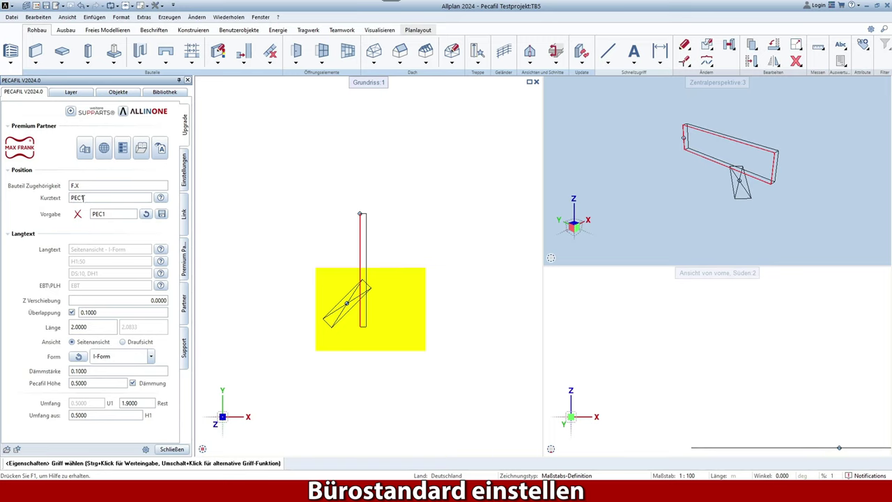
- Save the part's position preset as seitenansicht - i-form h1_50.txt in the project's save folder, and finish editing the part
{"action": "left_click", "coordinate": [161, 214]}
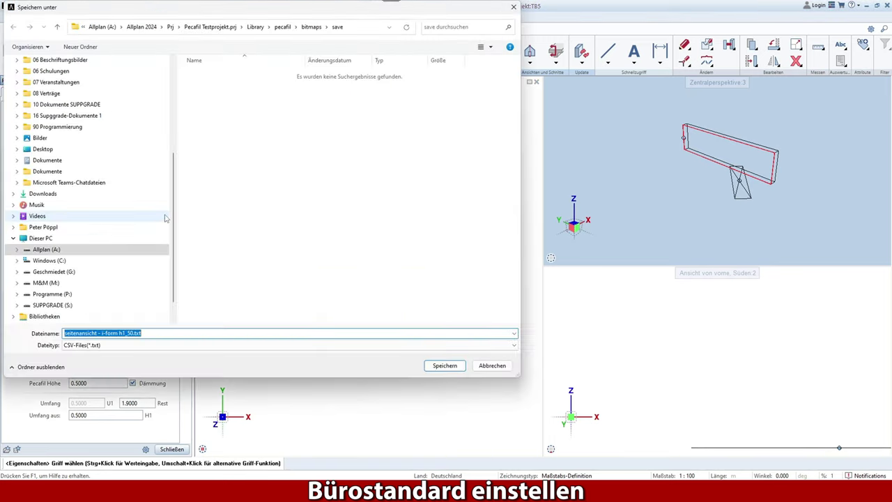
{"action": "scroll", "coordinate": [146, 125], "scroll_direction": "up", "scroll_amount": 1}
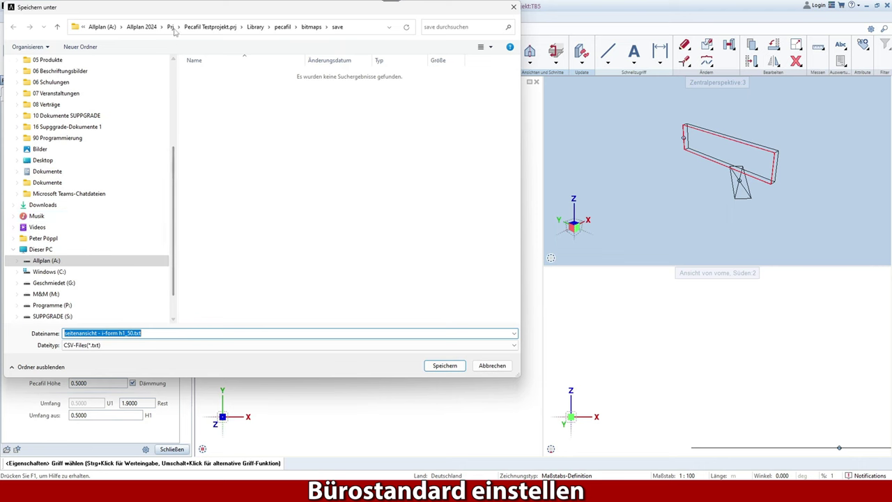
{"action": "left_click_drag", "start_coordinate": [131, 12], "coordinate": [375, 64]}
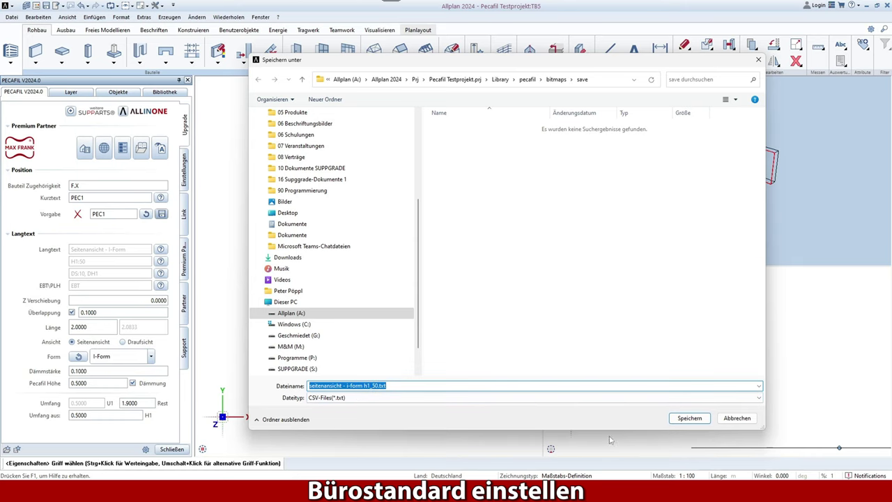
{"action": "left_click", "coordinate": [687, 419]}
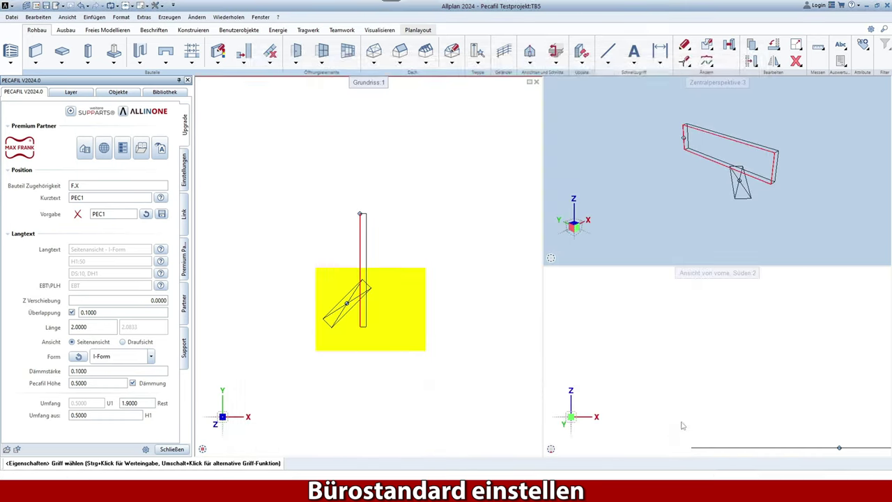
{"action": "left_click", "coordinate": [172, 449]}
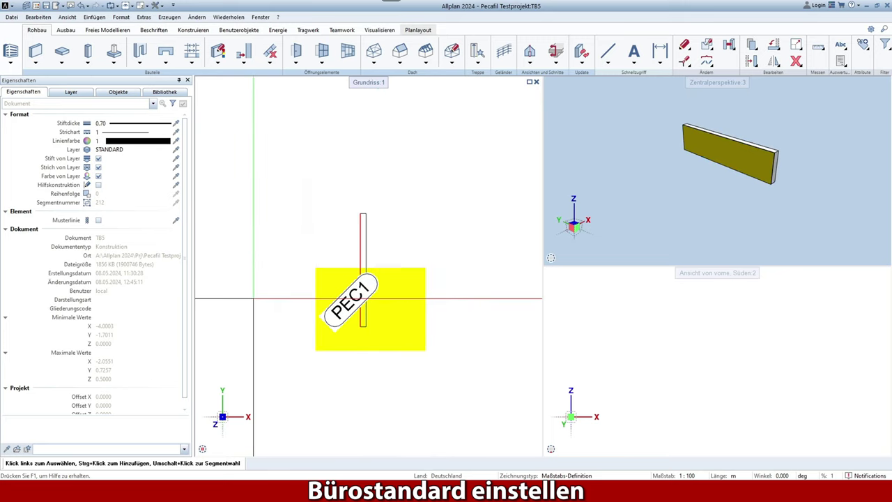
- Start another PECAFIL from the Büro SUPPARTS library and check the status of its Vorgabe against the project
{"action": "left_click", "coordinate": [165, 91]}
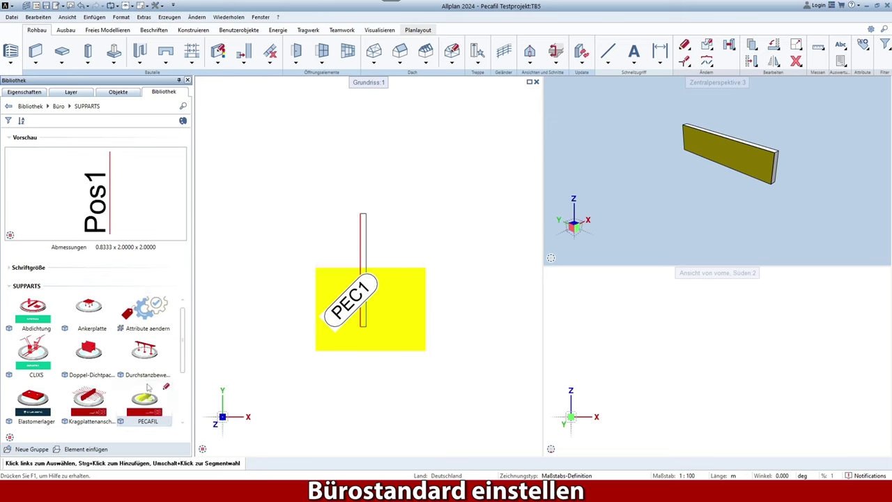
{"action": "left_click", "coordinate": [146, 399]}
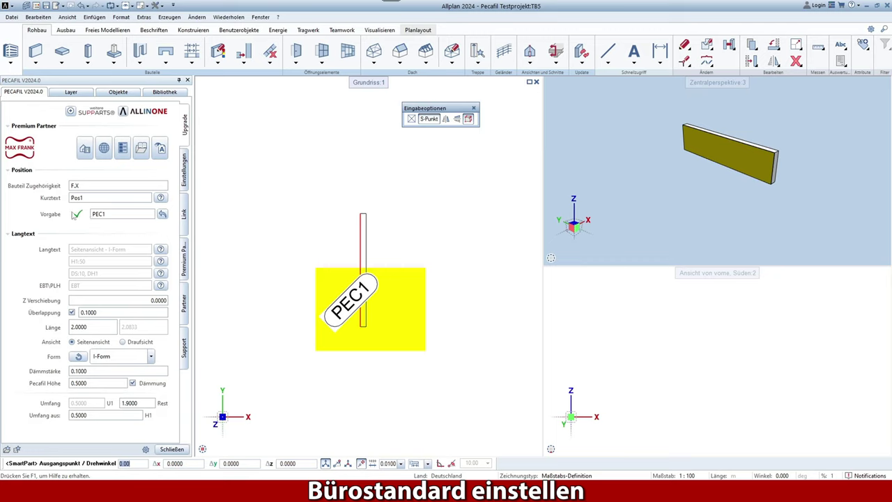
{"action": "mouse_move", "coordinate": [82, 213]}
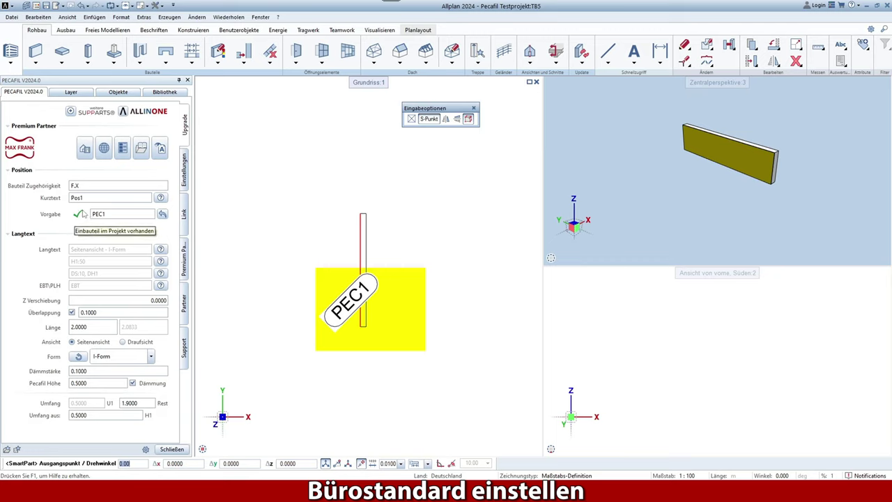
- Set the new PECAFIL's text rotation to 0 and end its insertion without placing the part
{"action": "left_click", "coordinate": [183, 183]}
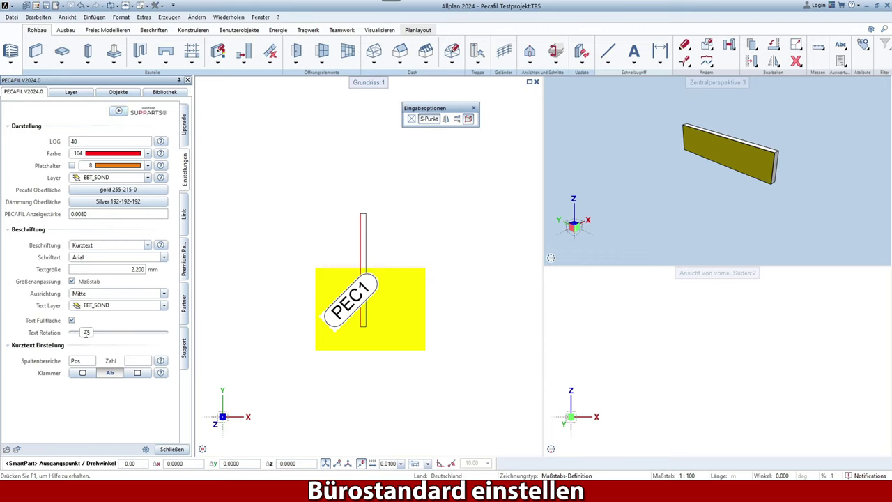
{"action": "left_click", "coordinate": [87, 334]}
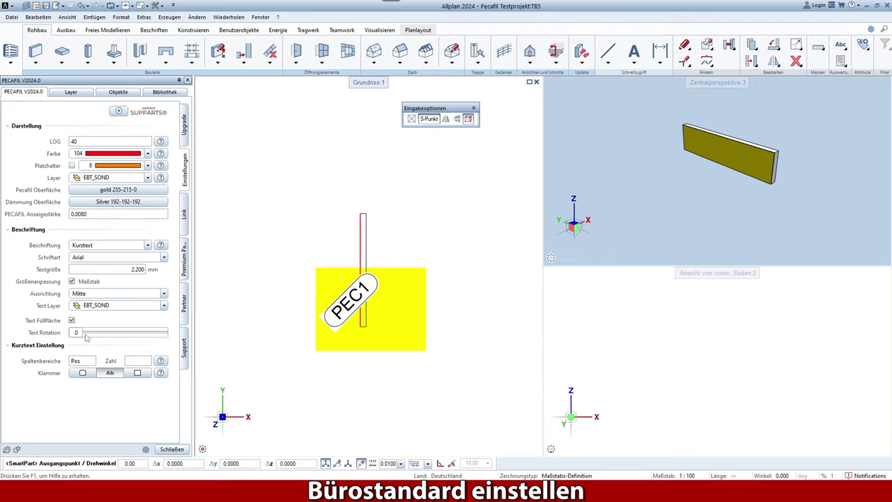
{"action": "left_click", "coordinate": [171, 449]}
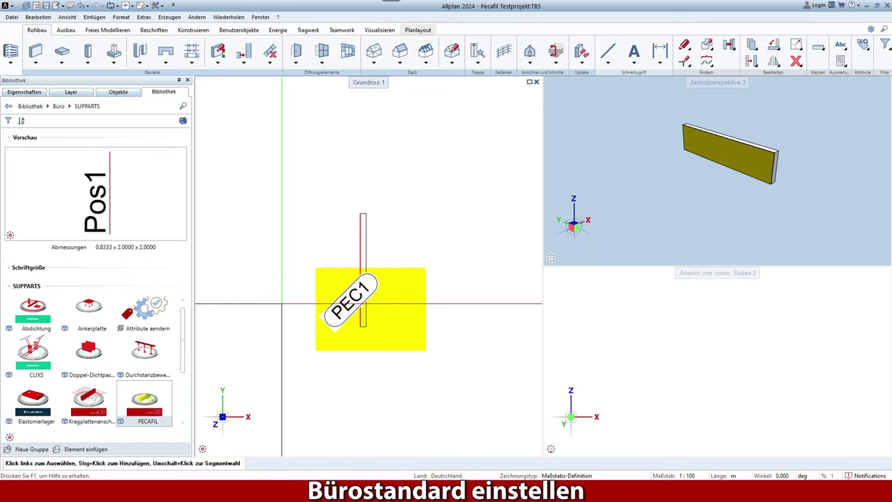